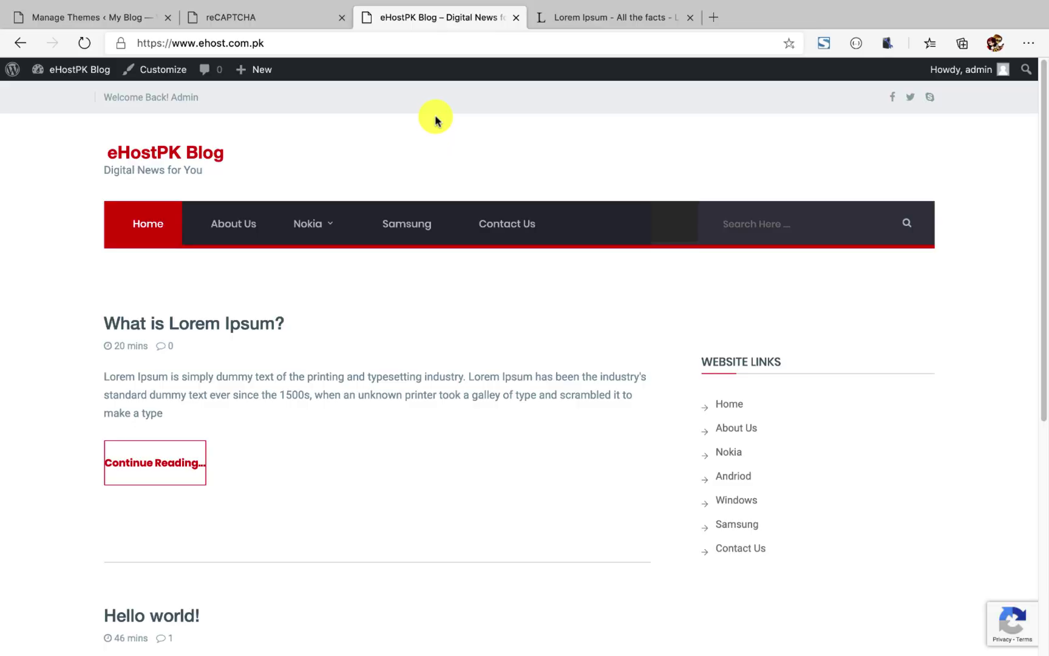
Return to the WordPress admin and search for new plugins with the keyword "sitemap".
left_click(88, 12)
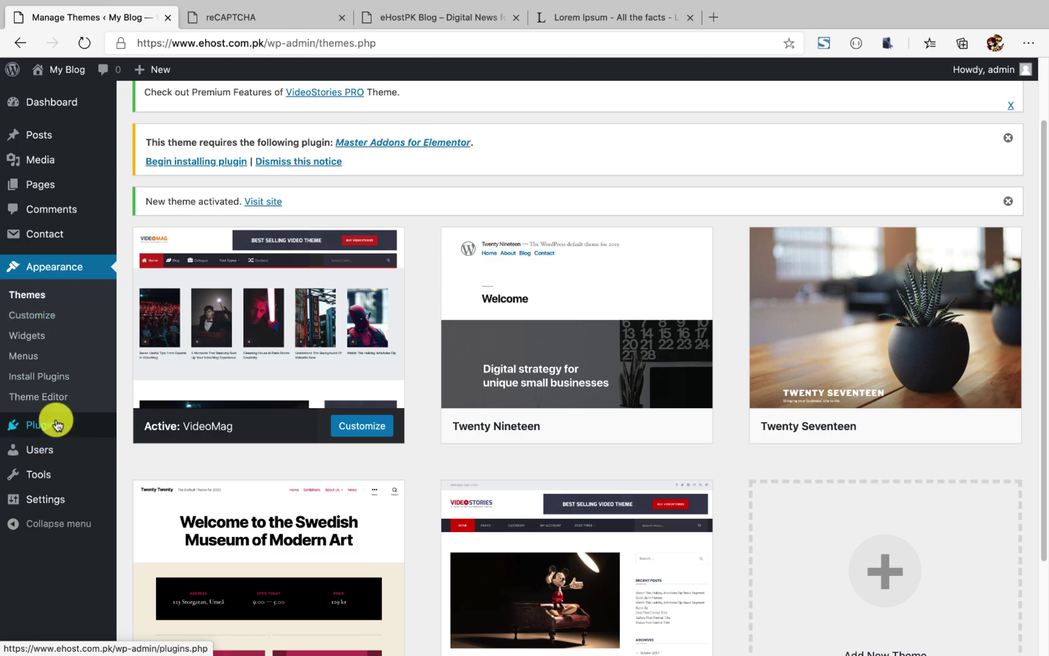
mouse_move(63, 425)
left_click(137, 449)
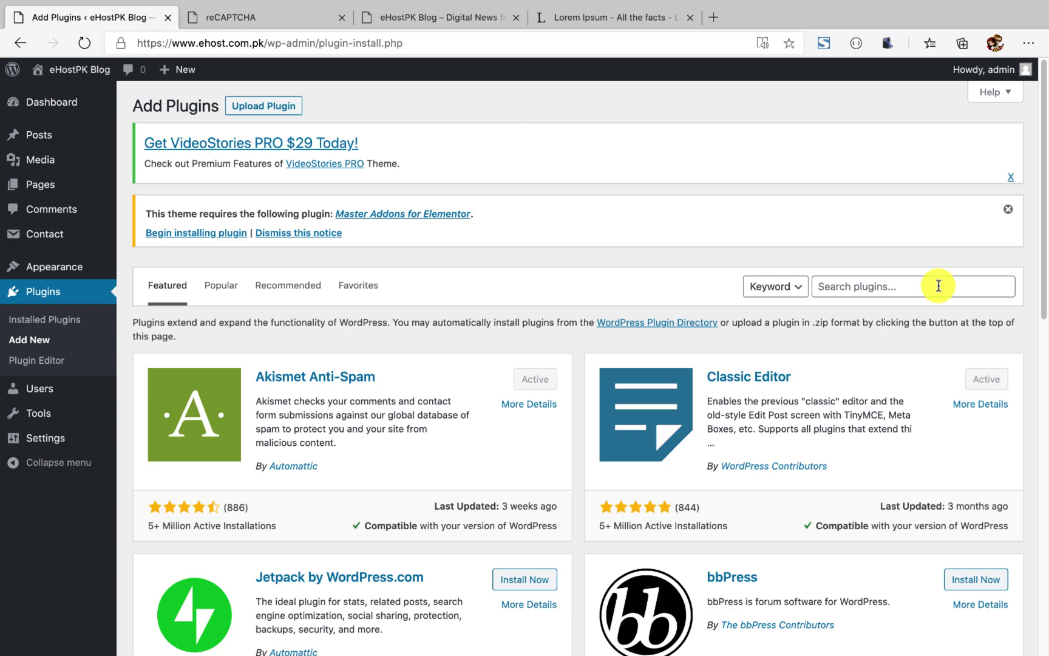
left_click(938, 285)
type("sitemap")
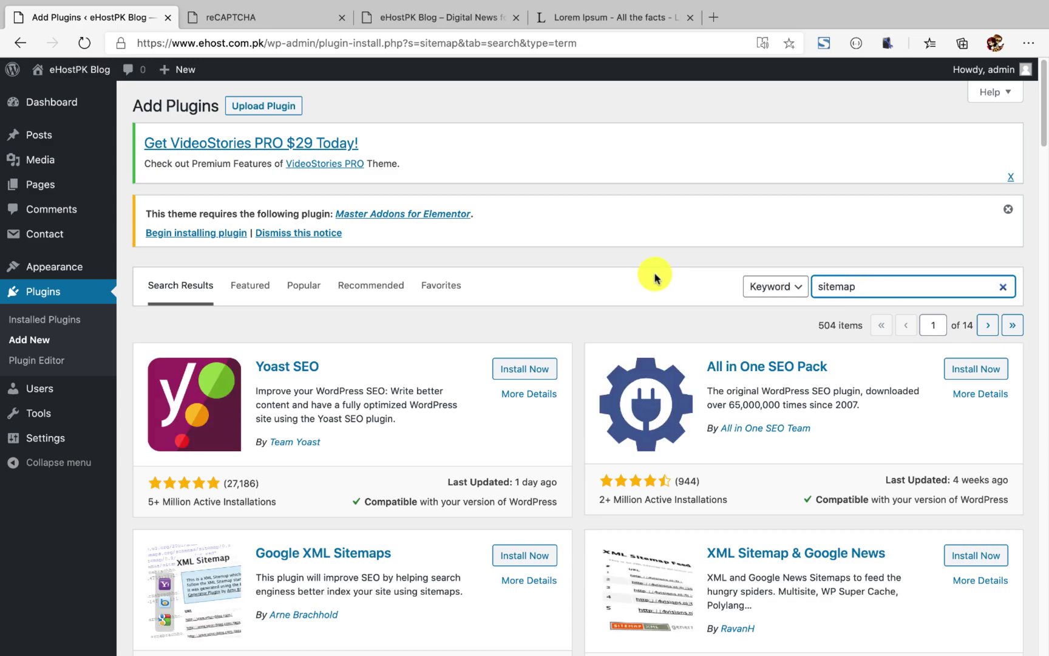
Install and activate the Google XML Sitemaps plugin.
scroll(654, 277, "down", 3)
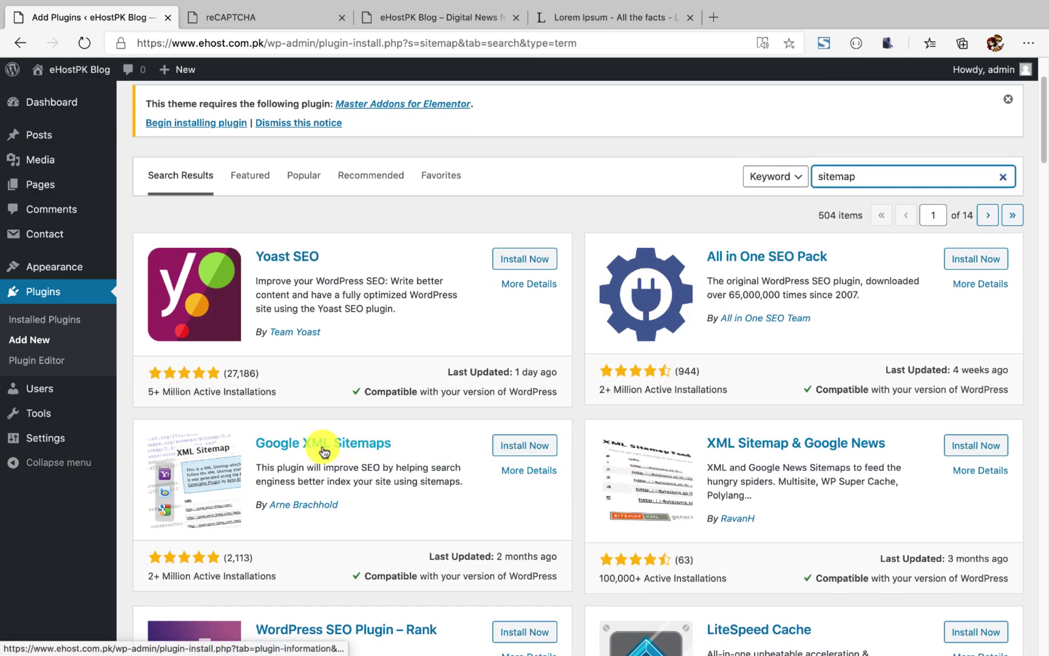
left_click(515, 449)
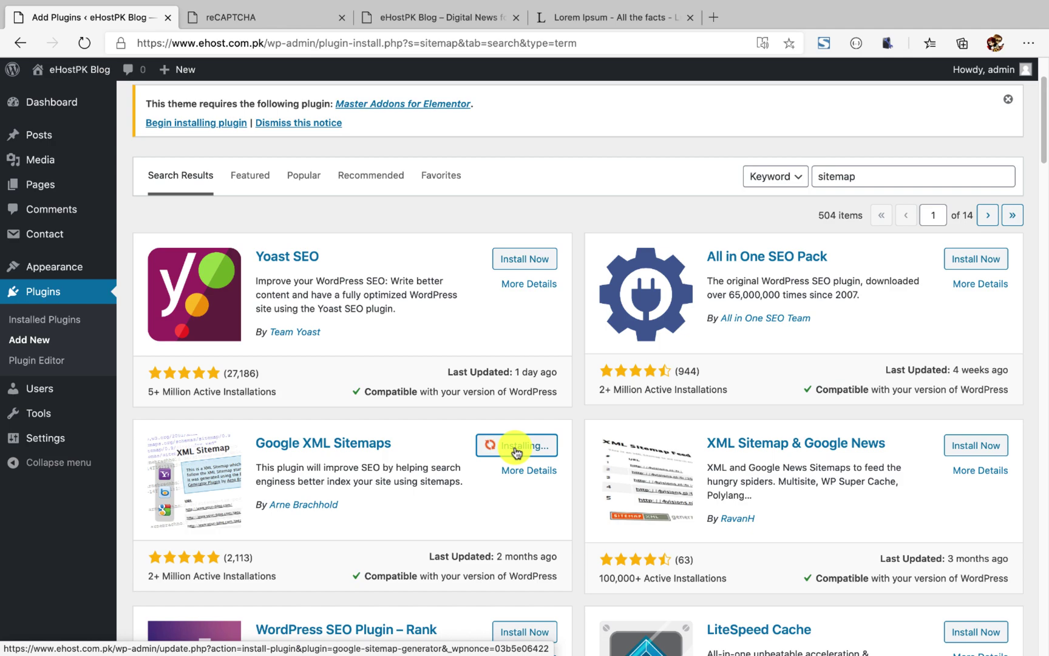
left_click(520, 448)
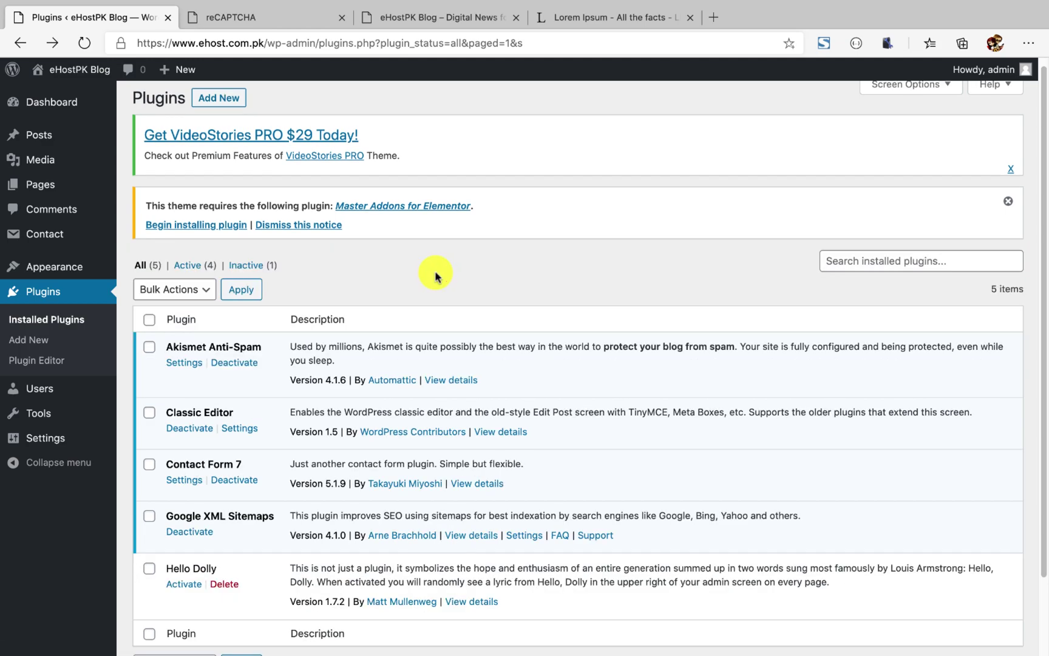
Open the XML-Sitemap settings page of the newly activated plugin.
scroll(437, 278, "down", 1)
mouse_move(35, 413)
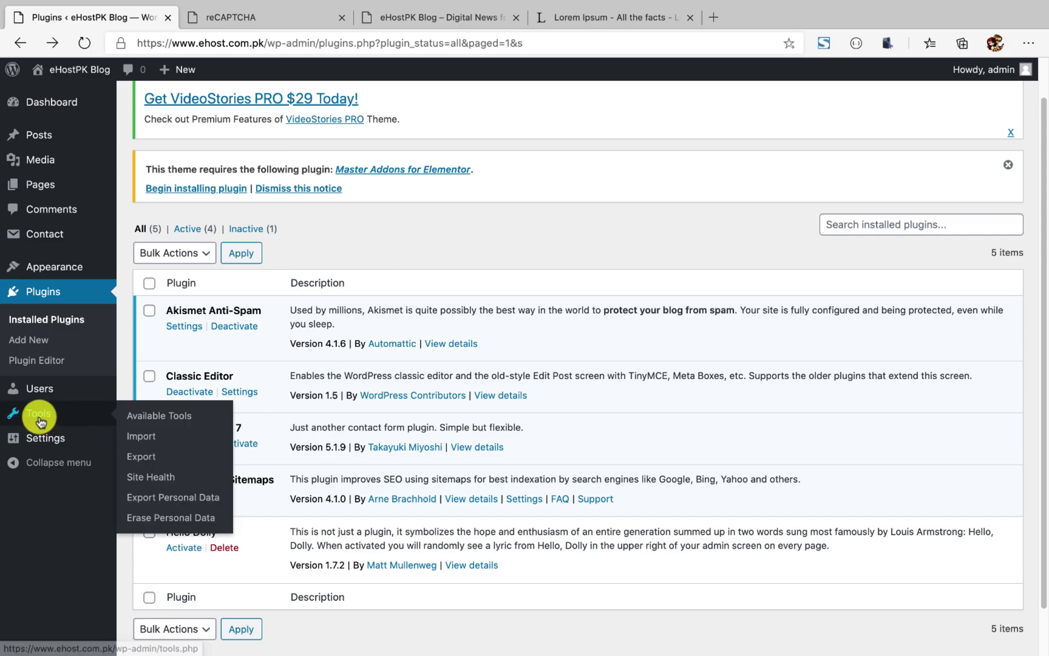
mouse_move(74, 440)
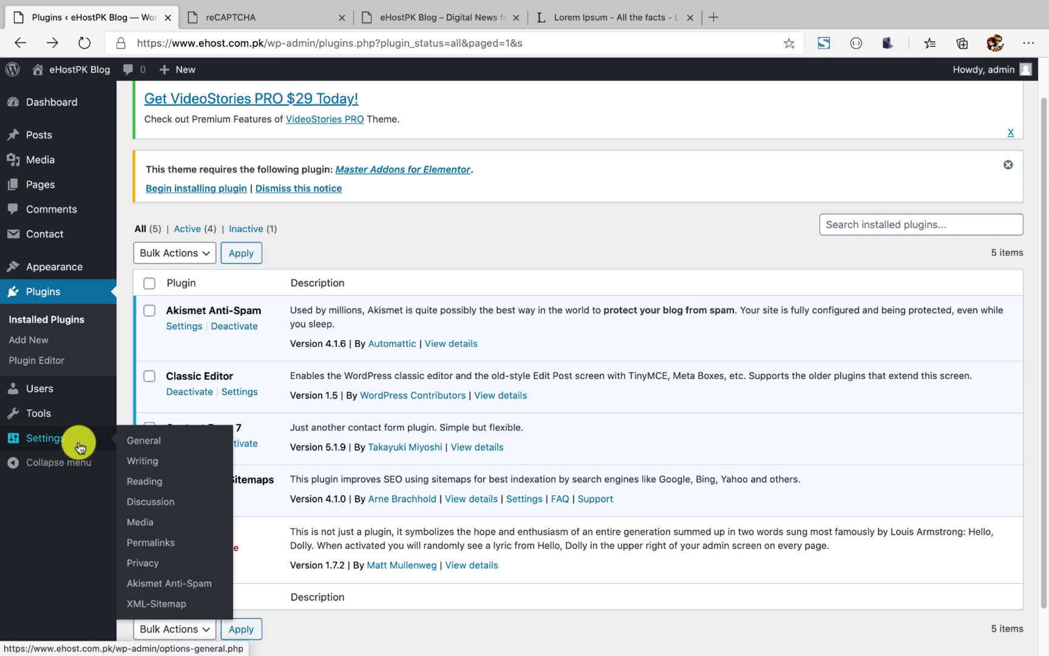
left_click(171, 608)
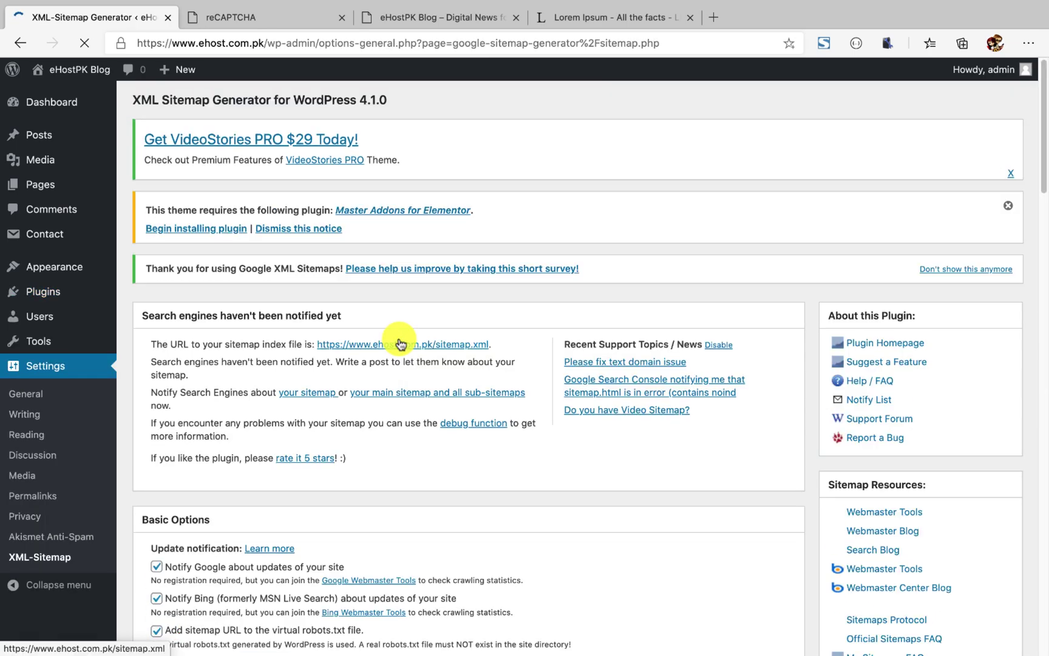
Review the sitemap generator's basic options, additional pages, post priority, sitemap content, exclusions, change frequencies and priorities.
scroll(424, 323, "down", 7)
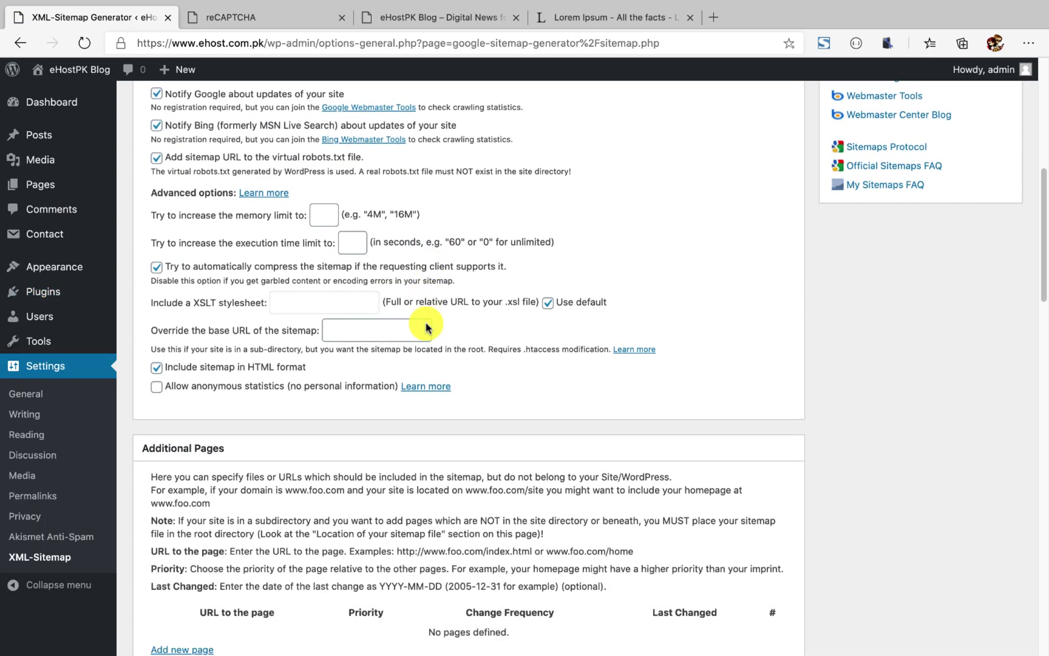
scroll(425, 328, "down", 6)
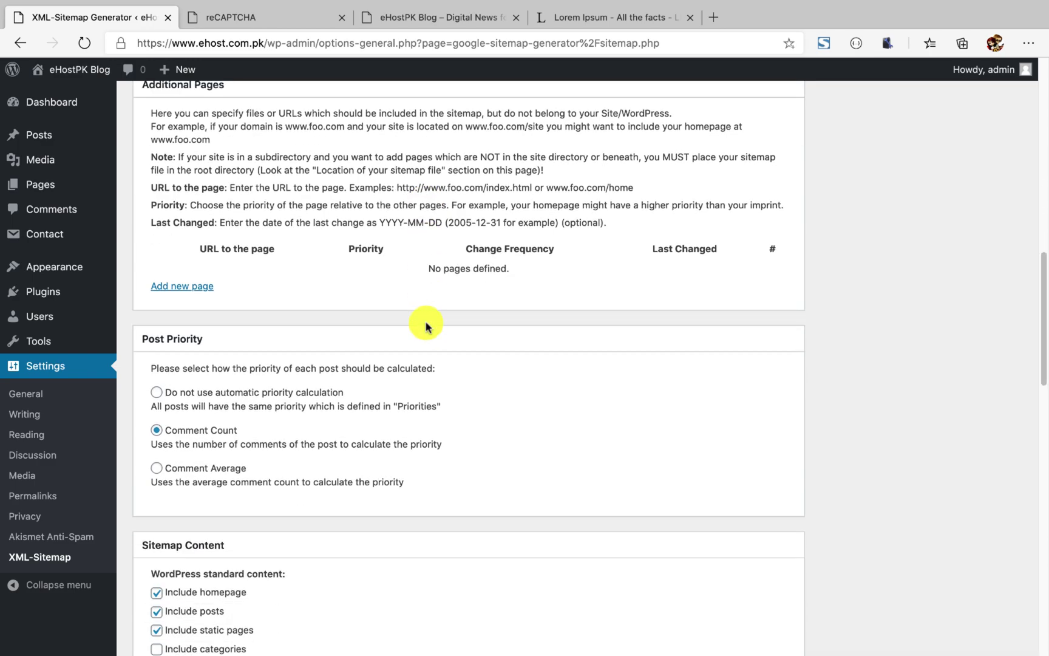
scroll(425, 328, "up", 4)
scroll(426, 327, "down", 10)
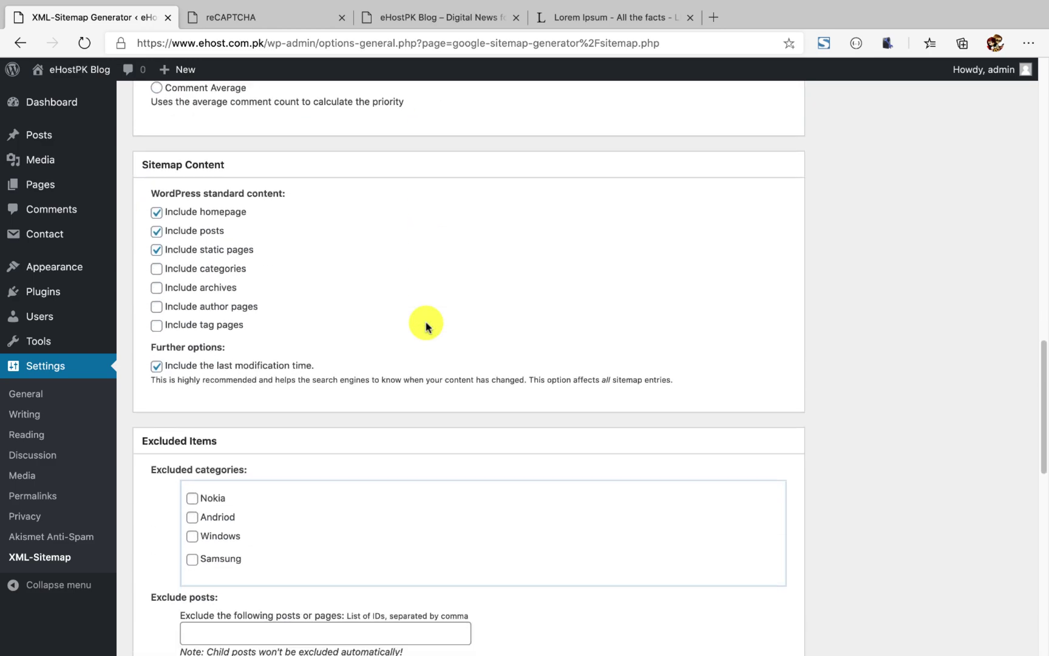
scroll(426, 326, "down", 12)
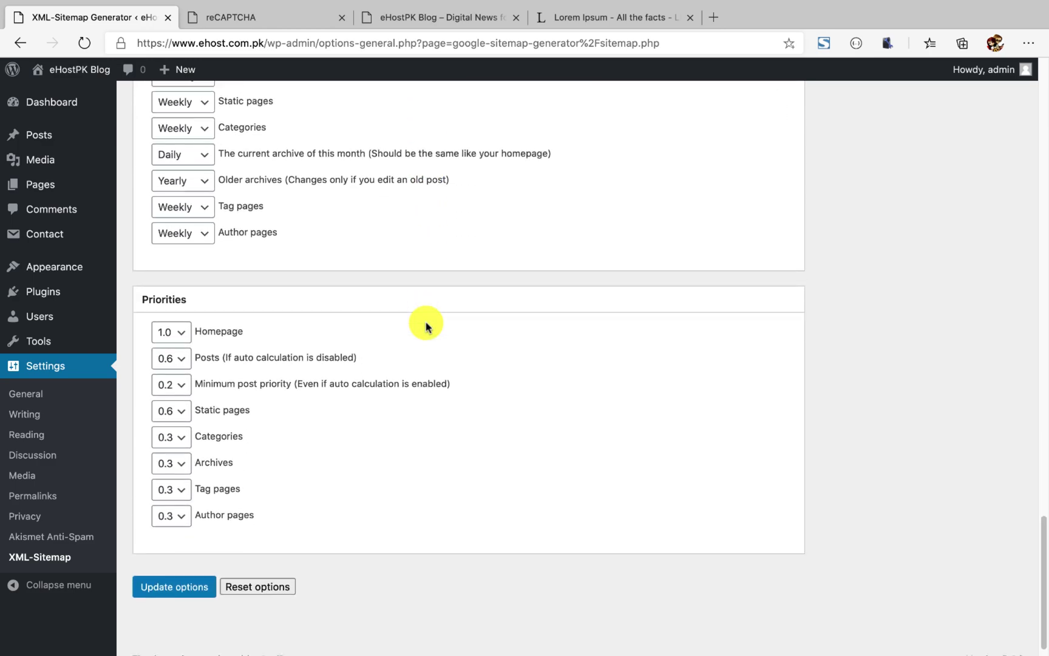
scroll(426, 326, "down", 1)
scroll(425, 327, "up", 15)
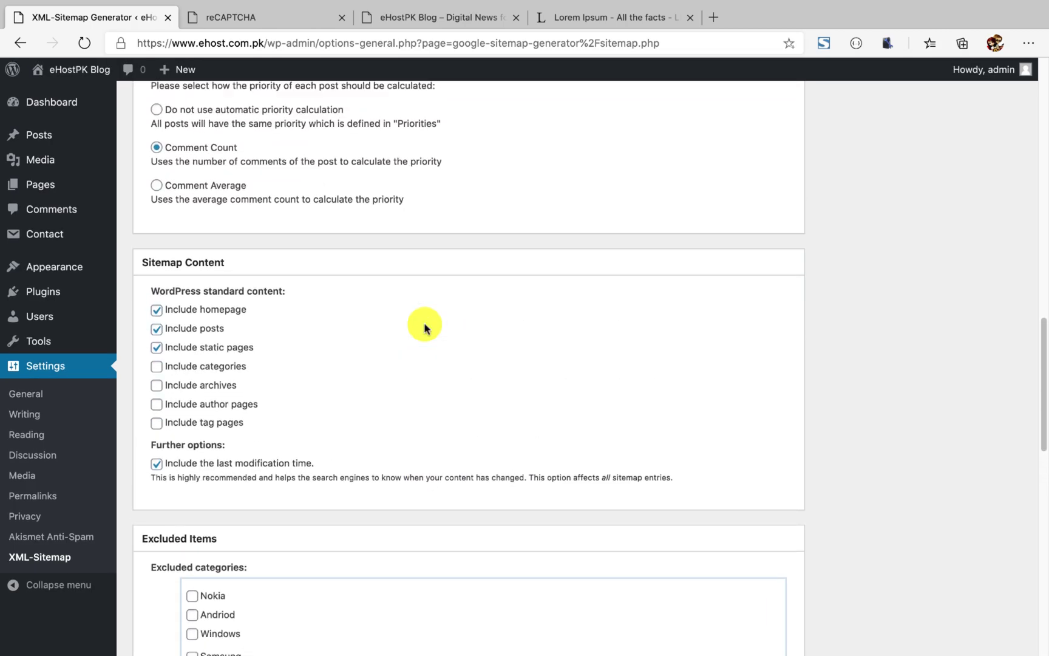
scroll(425, 328, "up", 20)
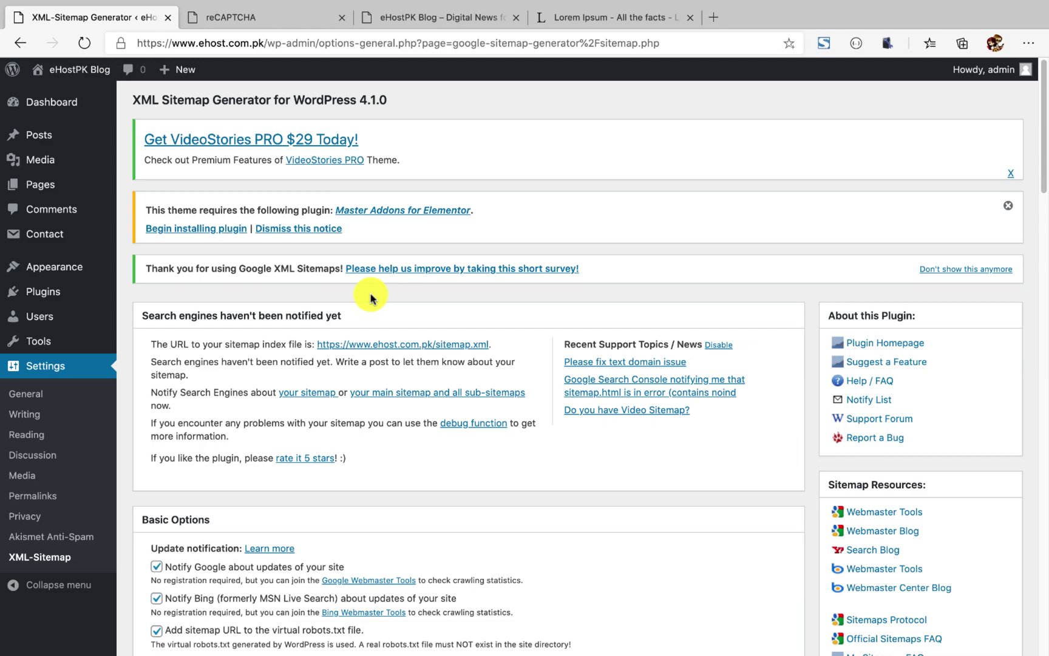
Save the sitemap generator's options with their default settings.
scroll(365, 296, "down", 20)
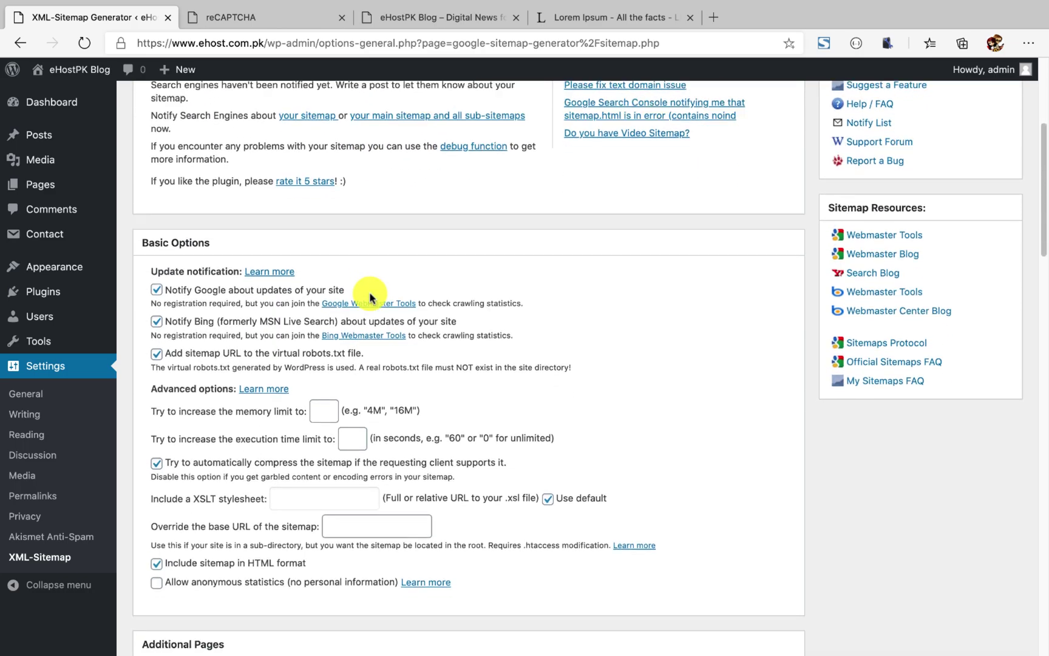
scroll(369, 296, "down", 15)
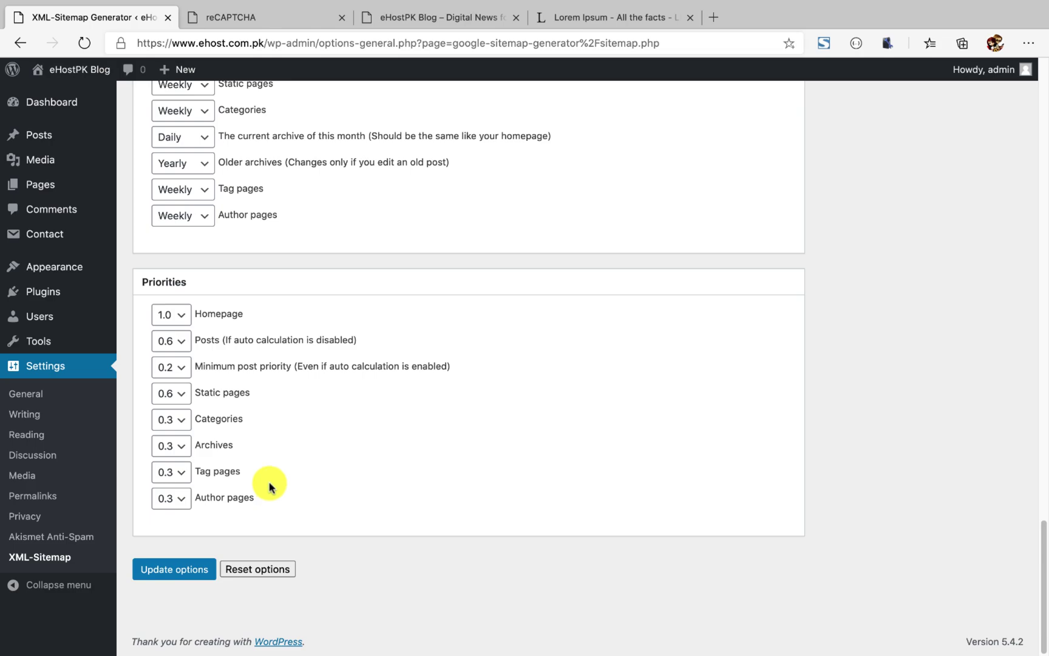
left_click(176, 571)
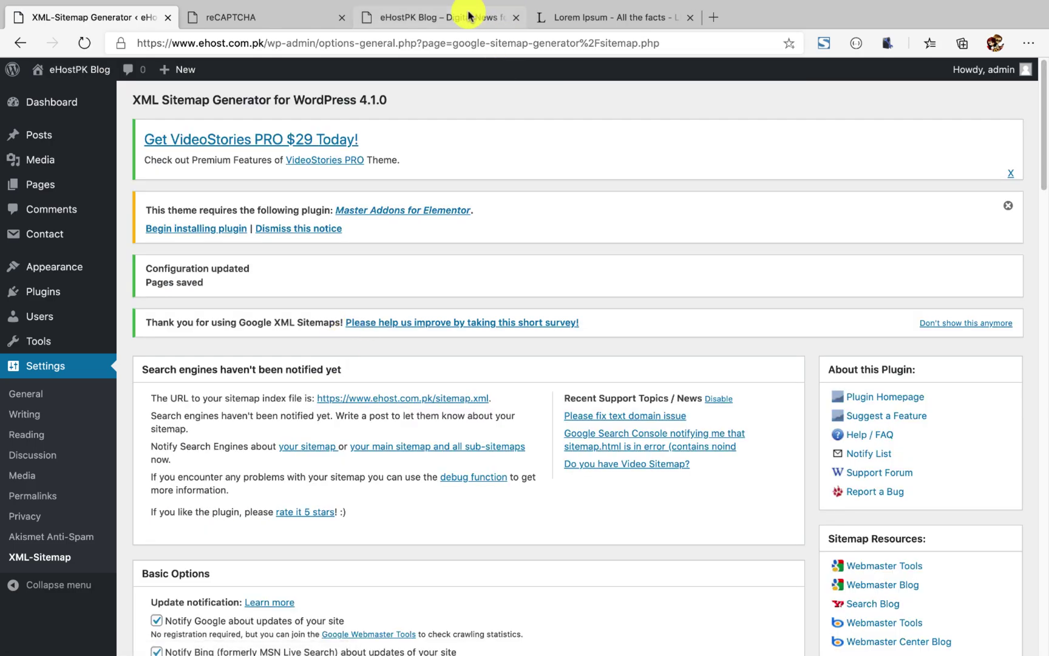
left_click(468, 14)
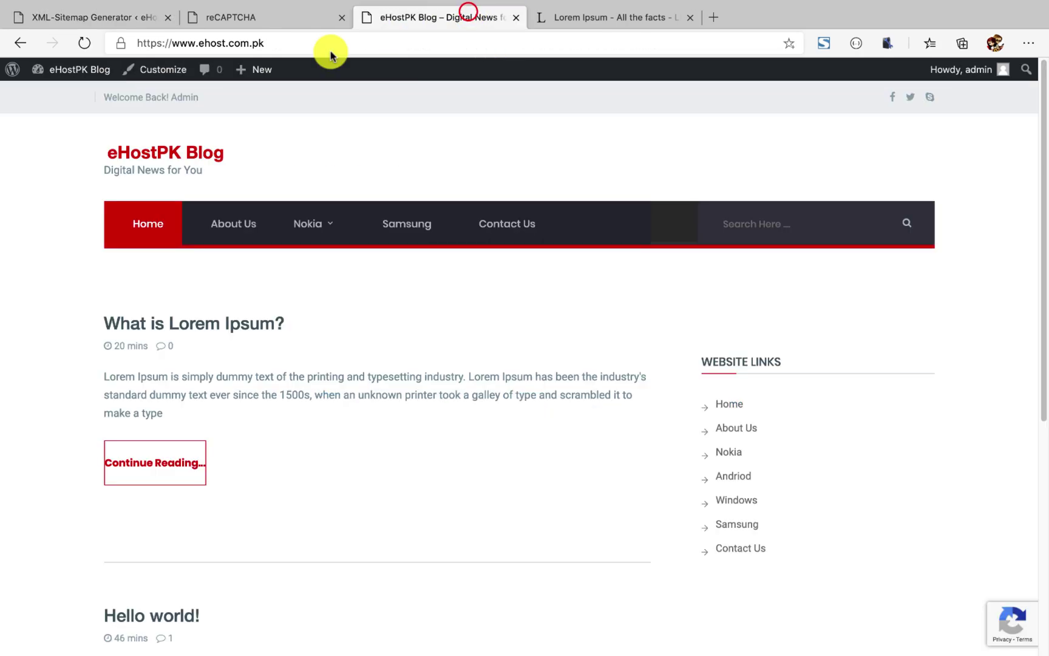
left_click(300, 43)
type("sitemap.xml")
key("Return")
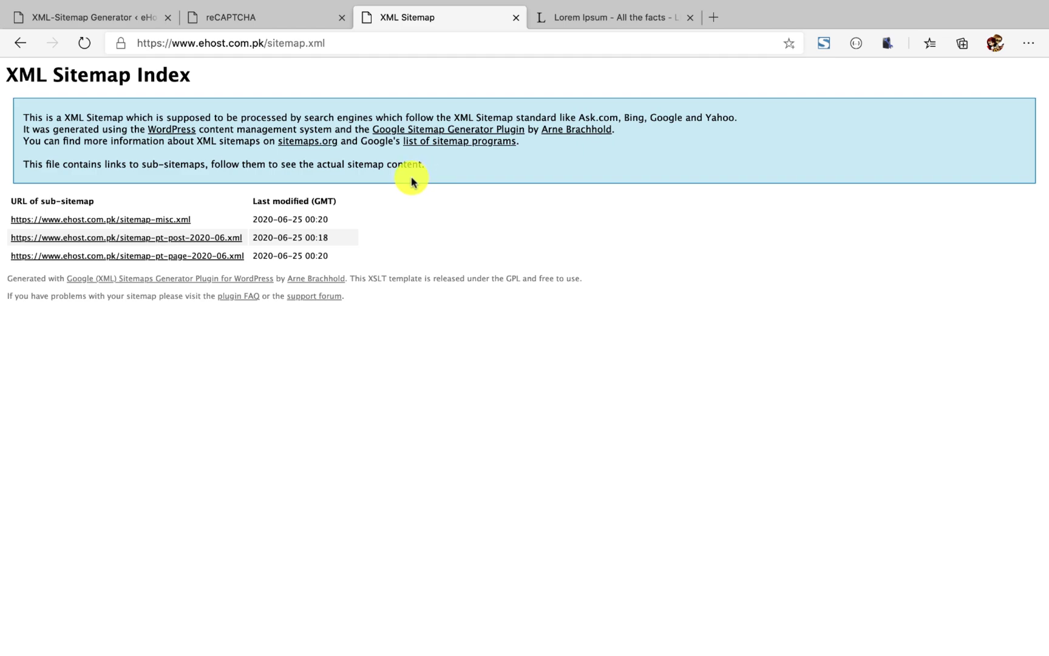
Search Google for "webmaster tools" in a new browser tab, open Google Webmasters and sign in to Search Console.
left_click(713, 17)
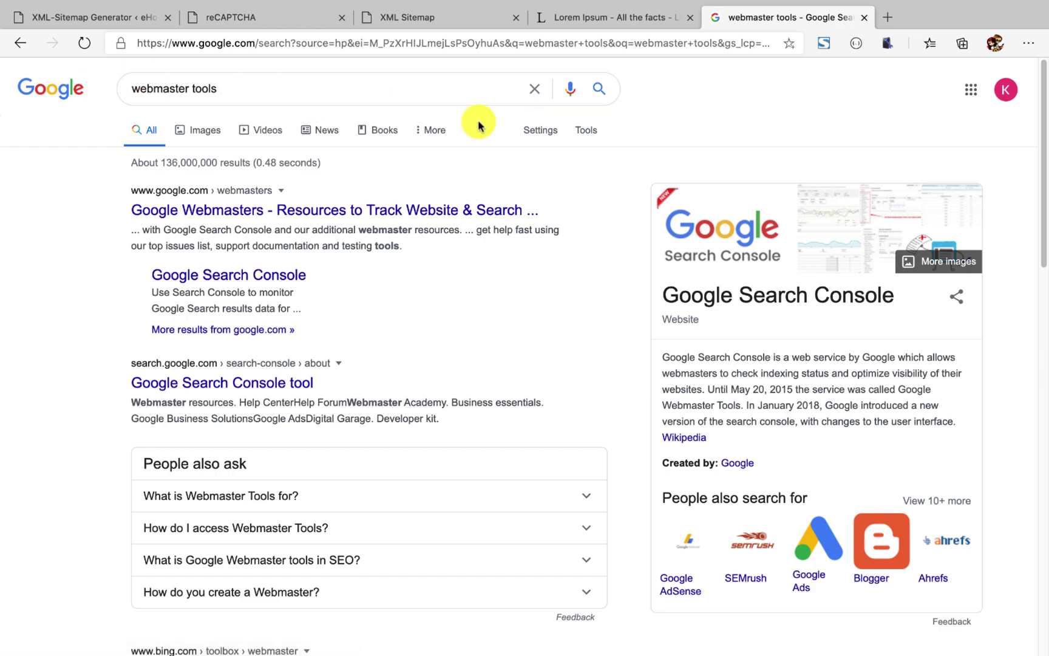
left_click(279, 213)
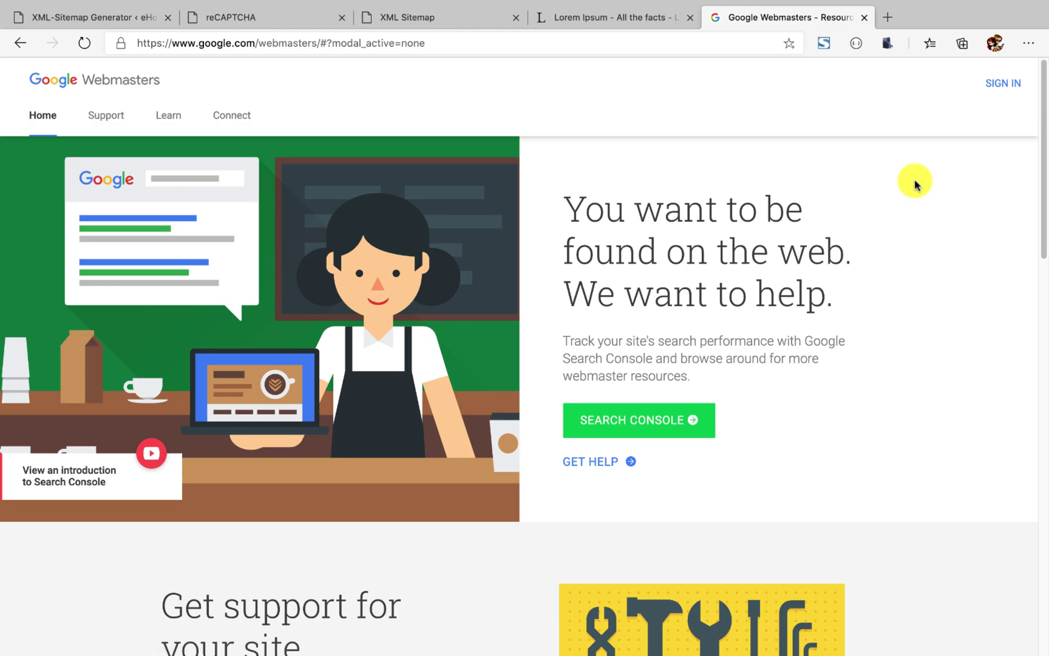
left_click(1001, 84)
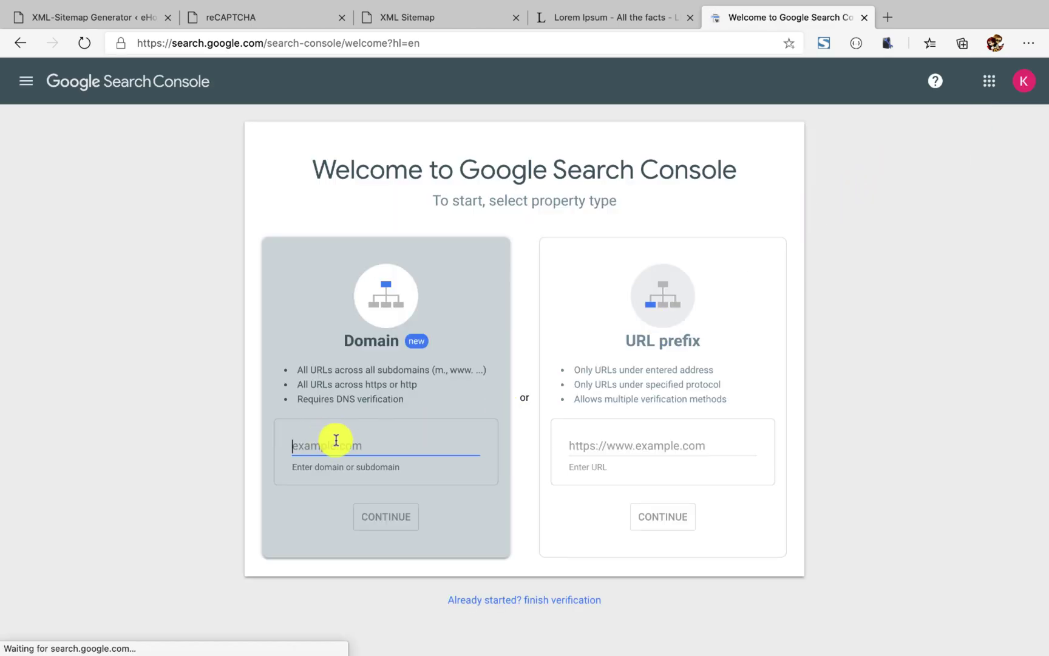
type("www.ehost.com.pk")
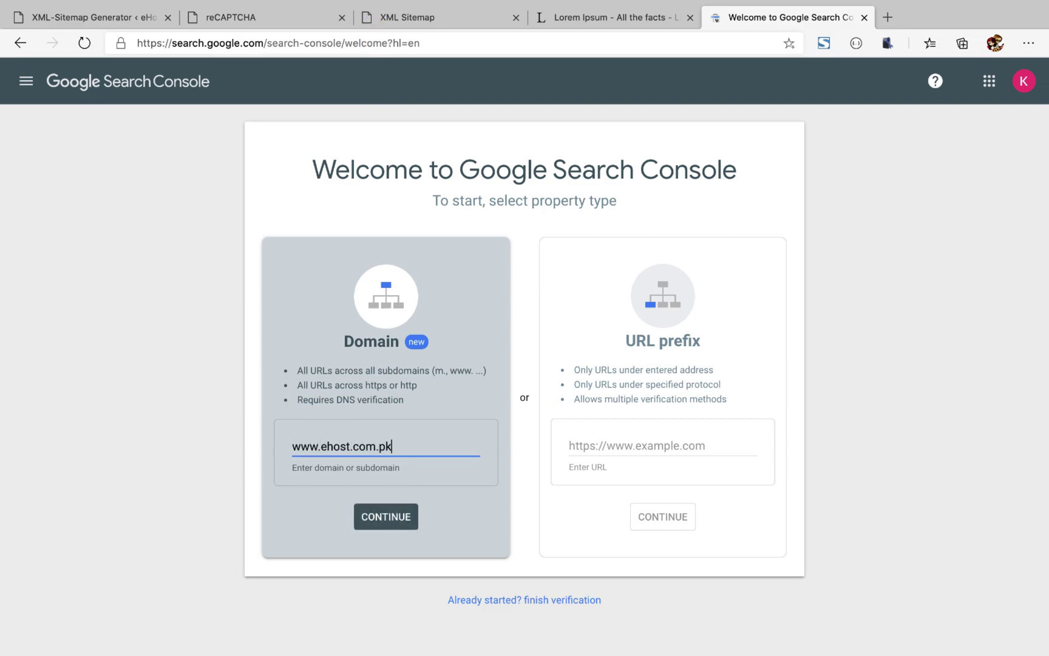
left_click(386, 515)
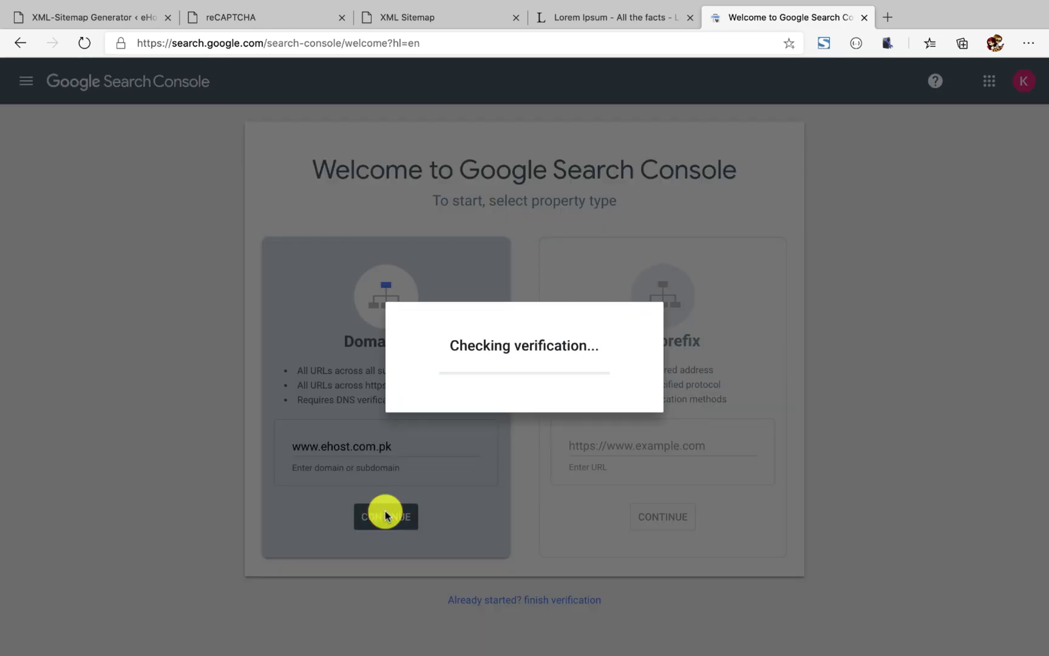
left_click(724, 330)
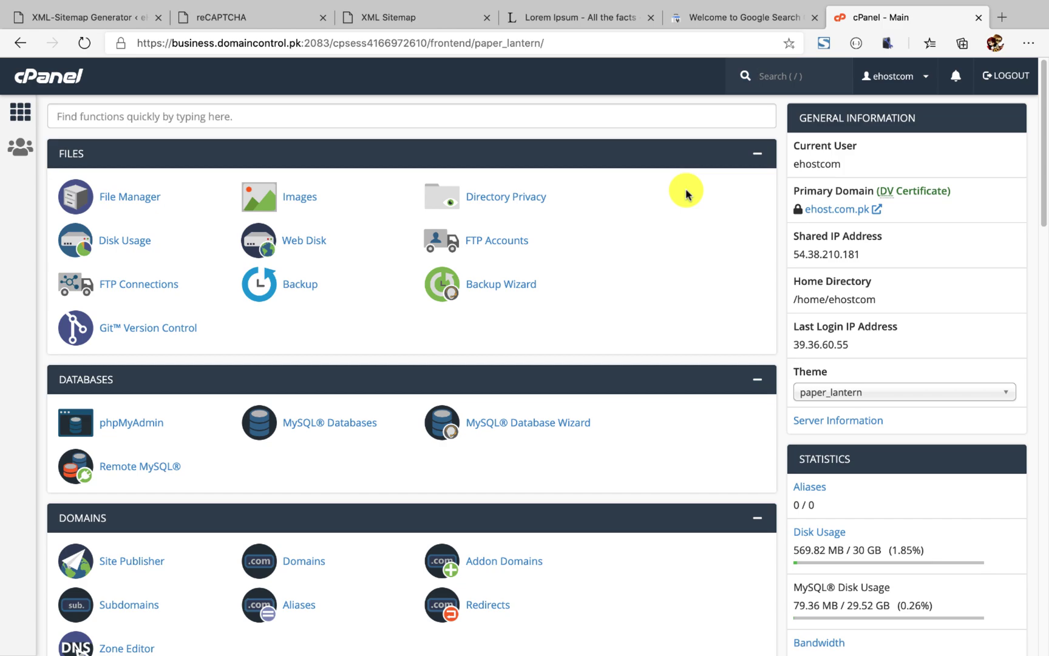
In cPanel, find the Zone Editor by searching for "zone" and open the zone records of ehost.com.pk for management.
left_click(551, 116)
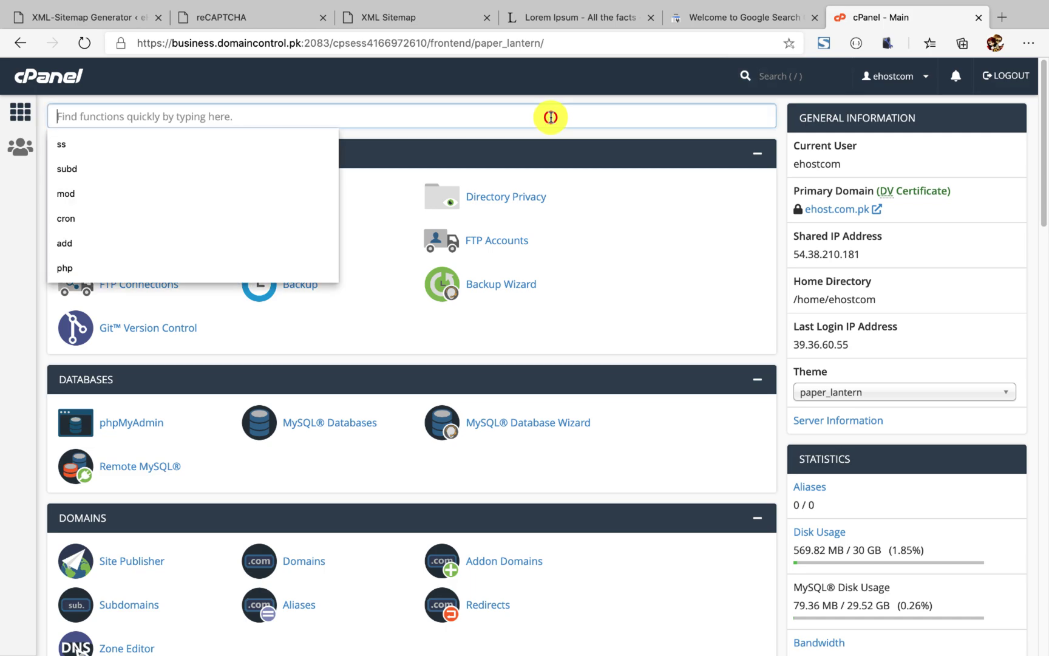
type("zone")
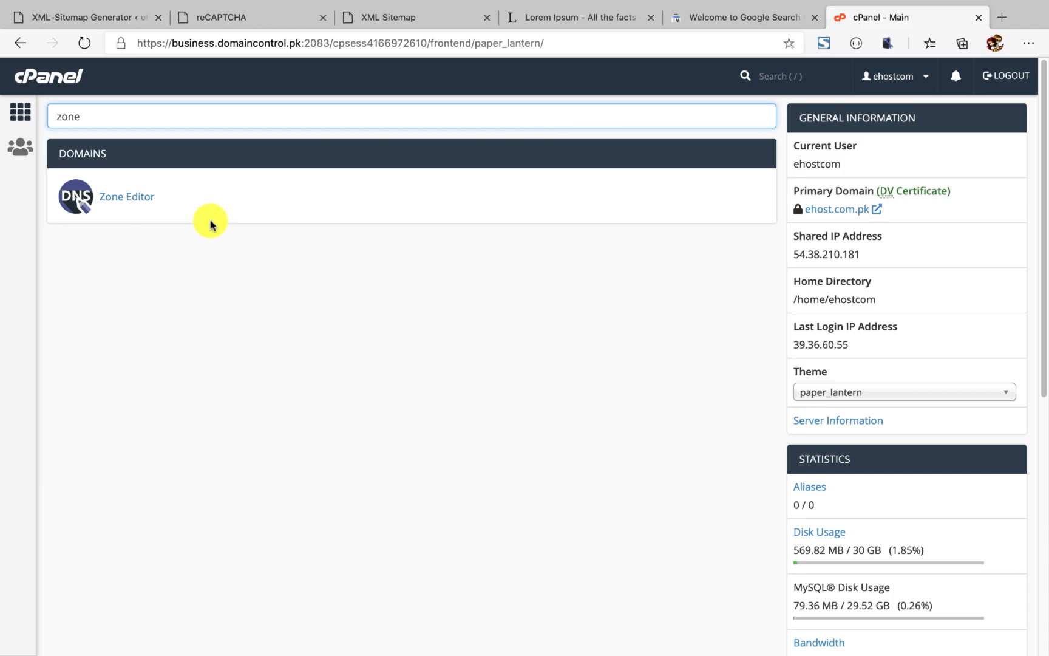
left_click(127, 198)
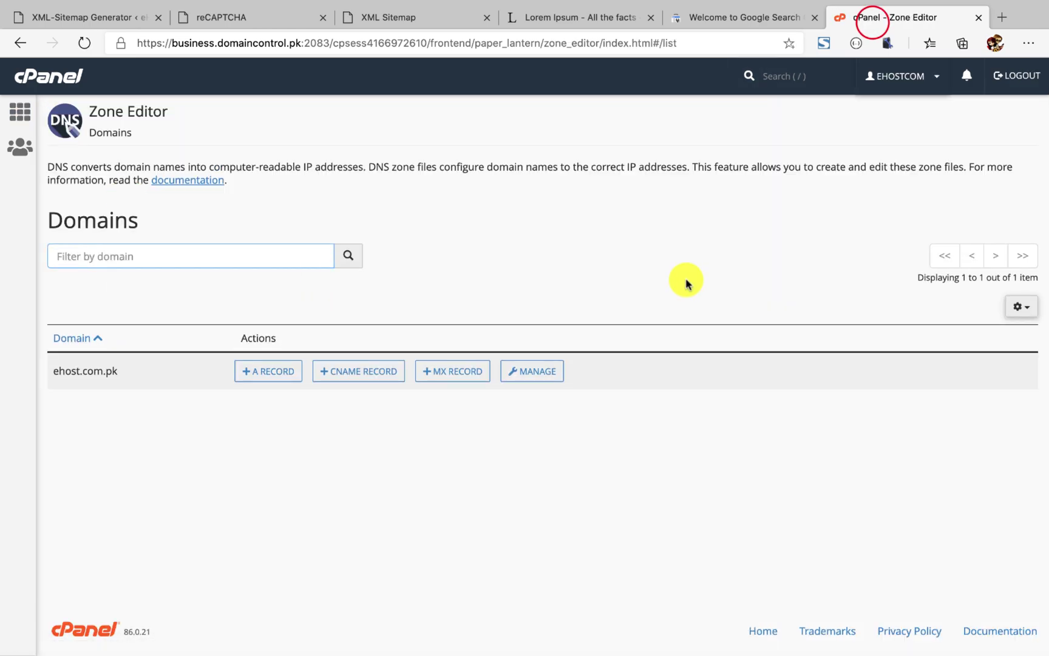
left_click(539, 368)
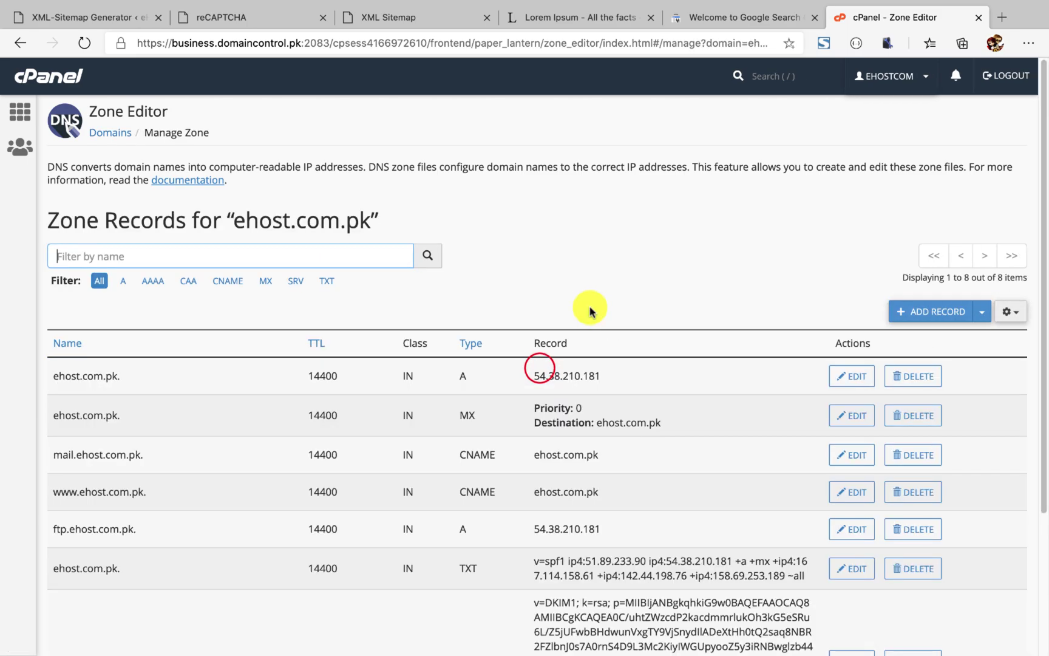
Add a TXT record named ehost.com.pk. to the zone, pasting the Google site verification code as its value.
left_click(926, 313)
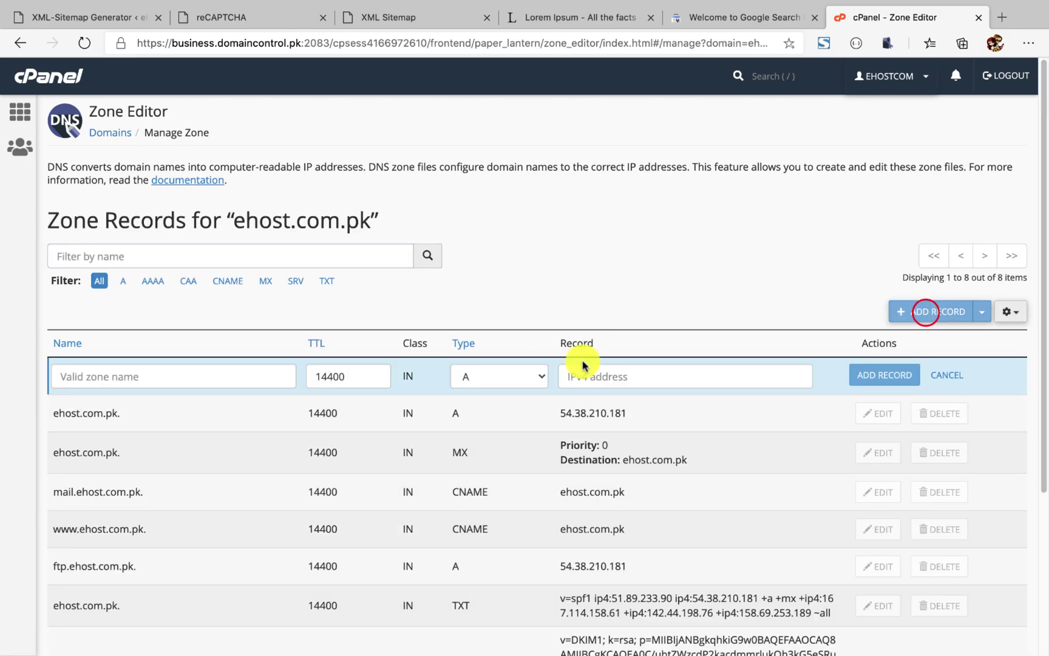
left_click(197, 371)
type("ehot")
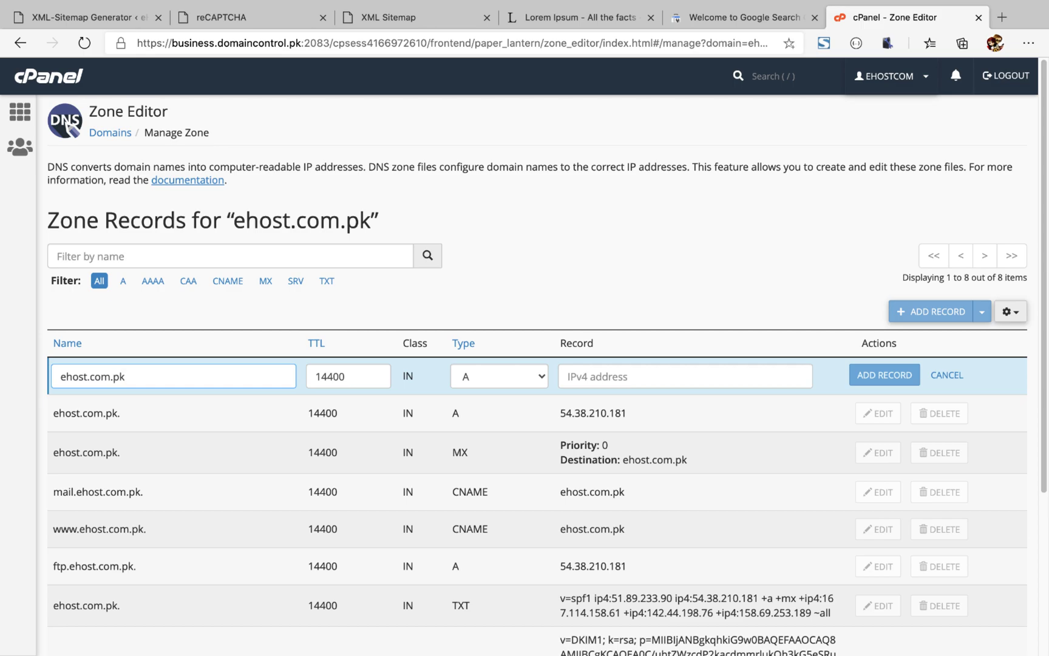
left_click(537, 377)
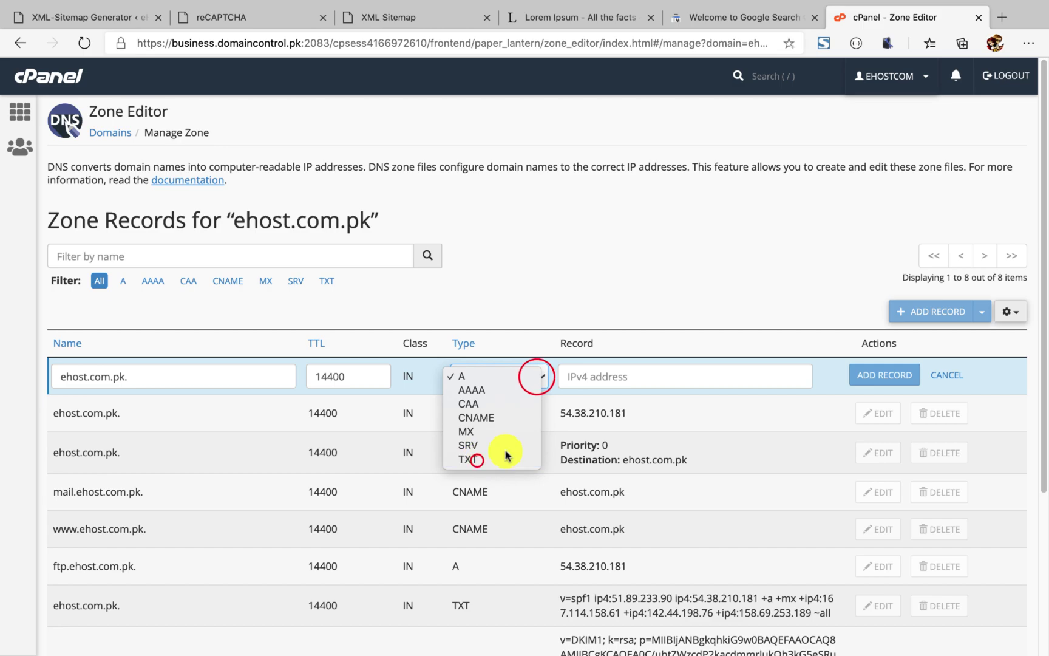
left_click(476, 458)
left_click(612, 374)
key("ctrl+v")
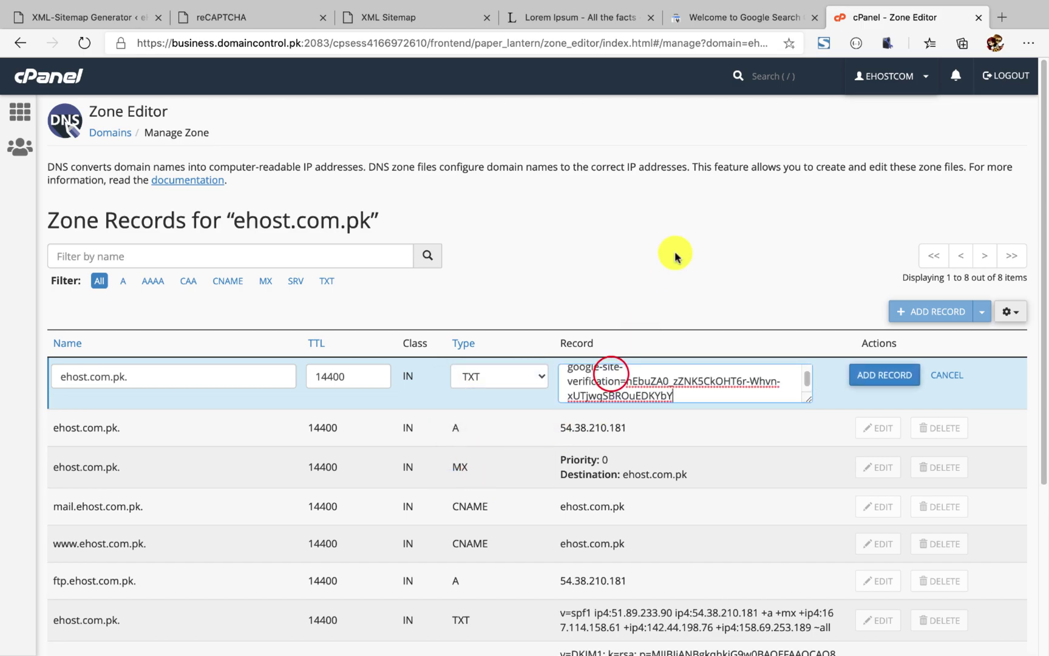
left_click(874, 381)
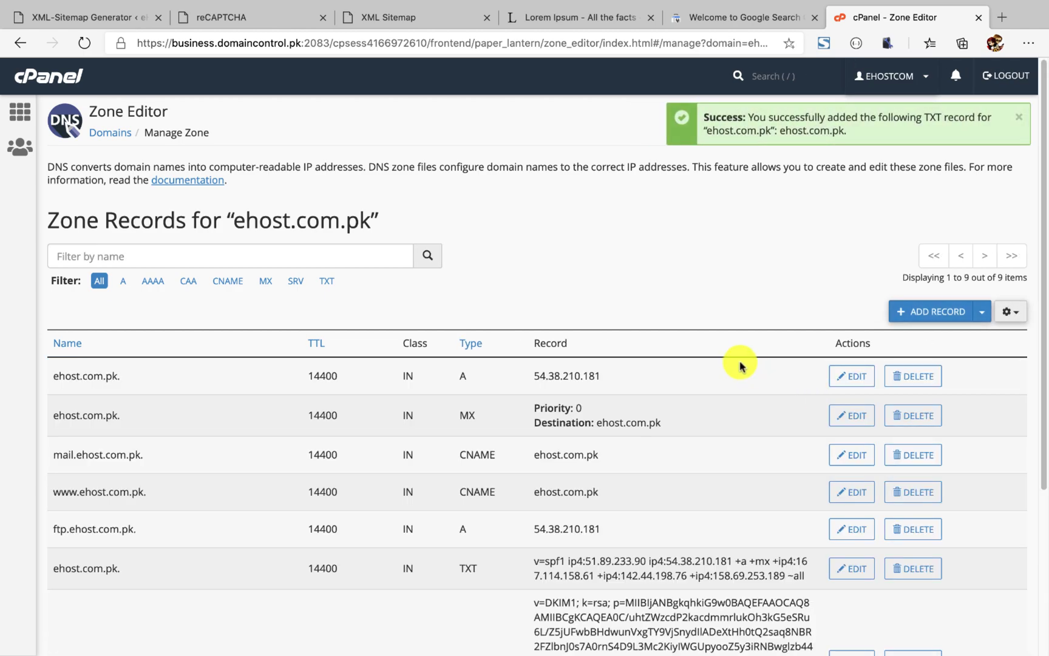
Back in Search Console, verify ownership of ehost.com.pk through the DNS record and open the verified property, dismissing its welcome message.
left_click(746, 20)
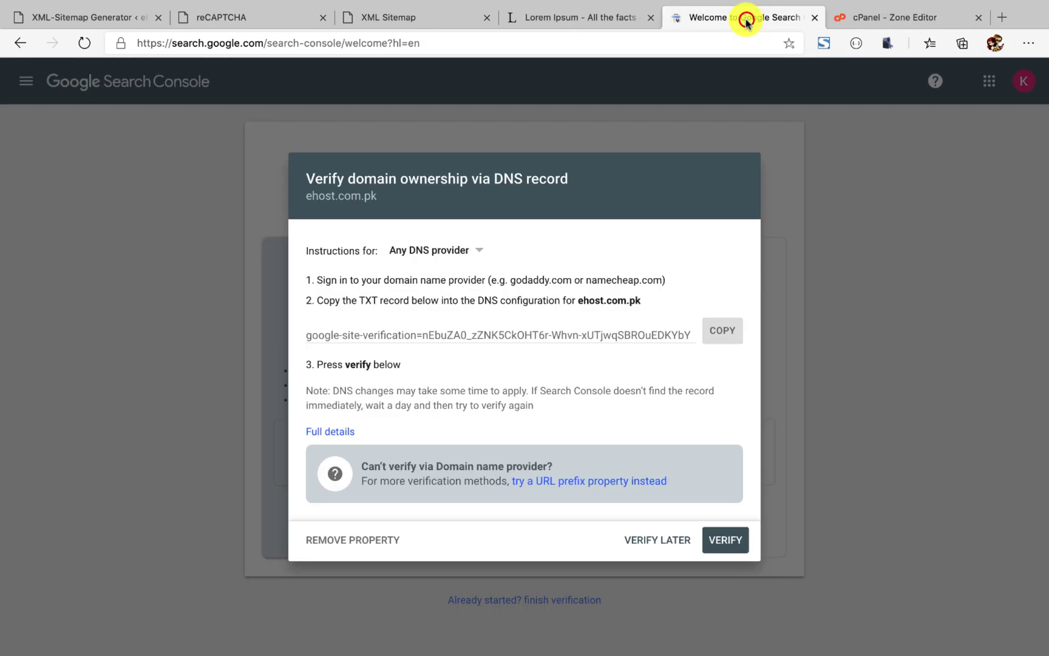
left_click(728, 540)
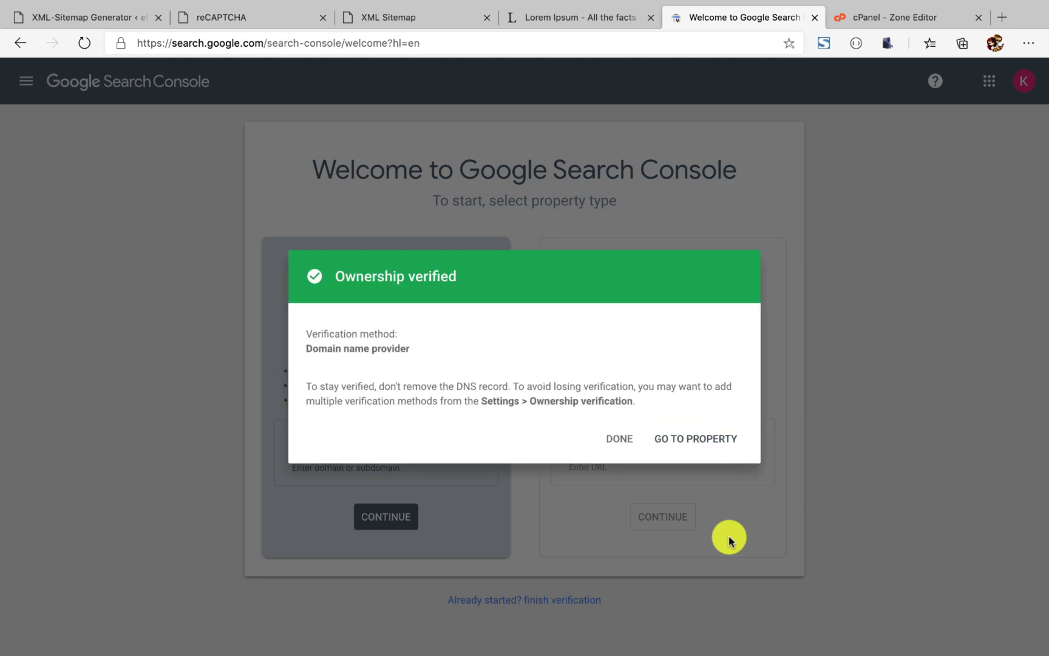
left_click(692, 440)
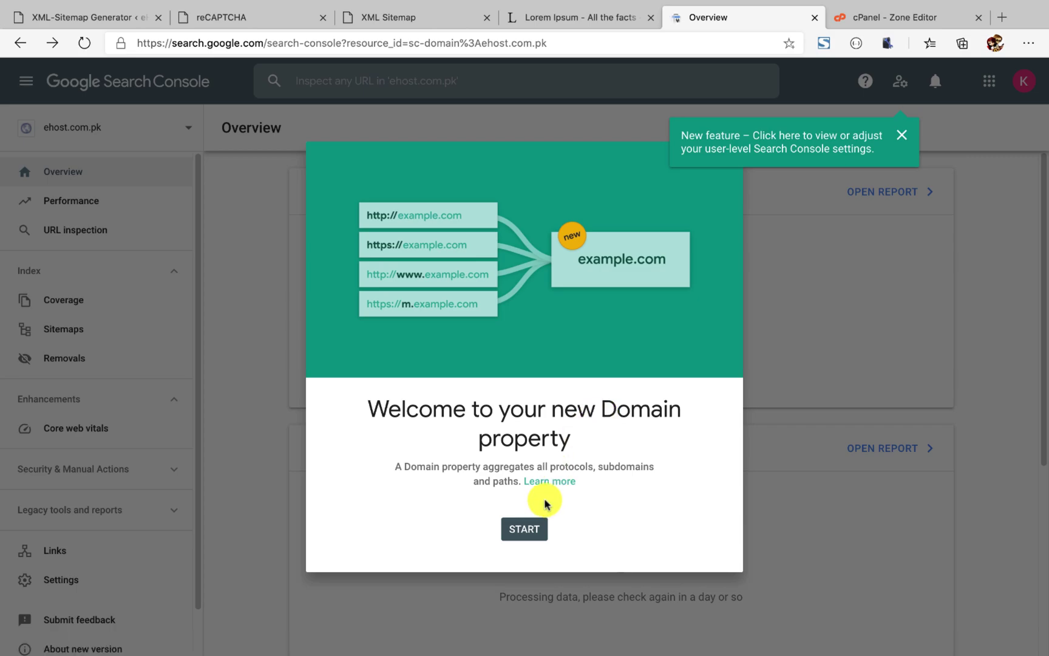
left_click(525, 529)
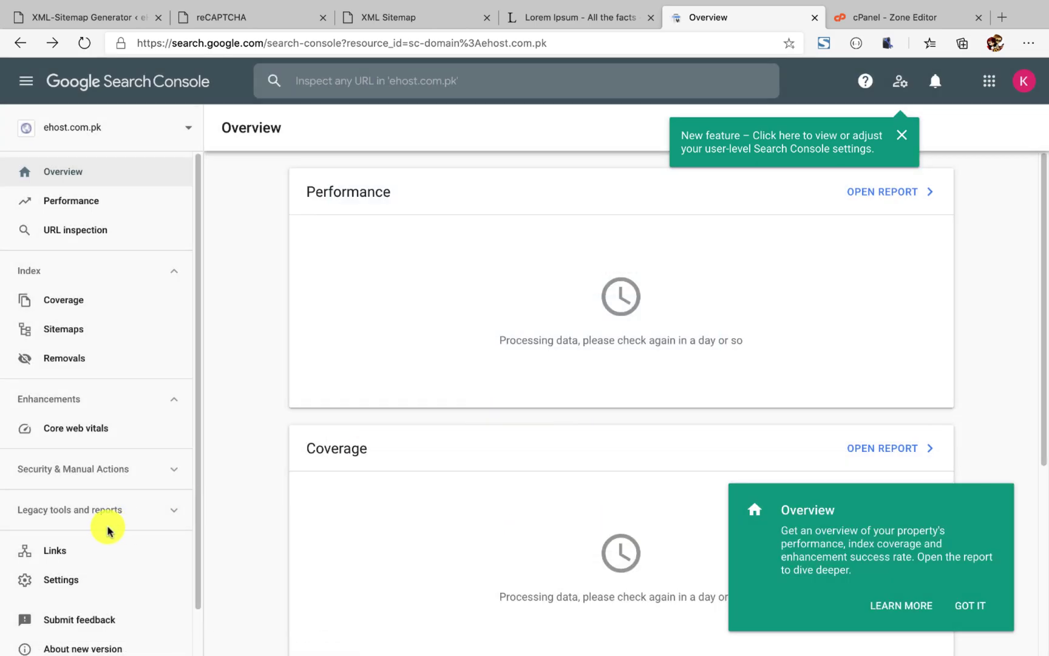
View the Links report of the ehost.com.pk property, dismissing its welcome message, and return to the overview.
left_click(57, 554)
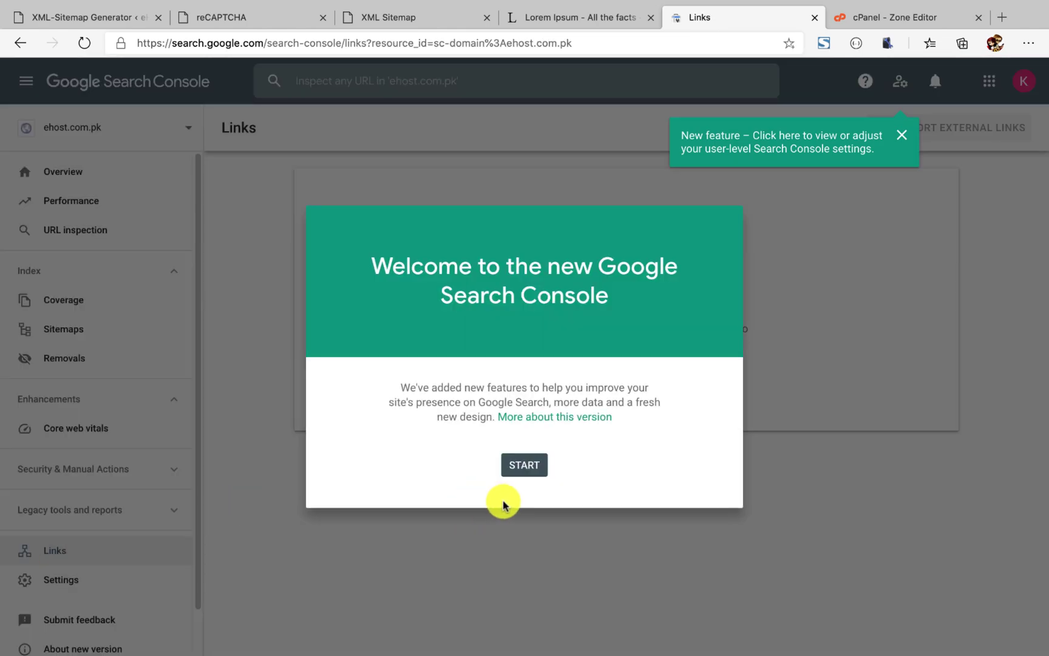
left_click(513, 466)
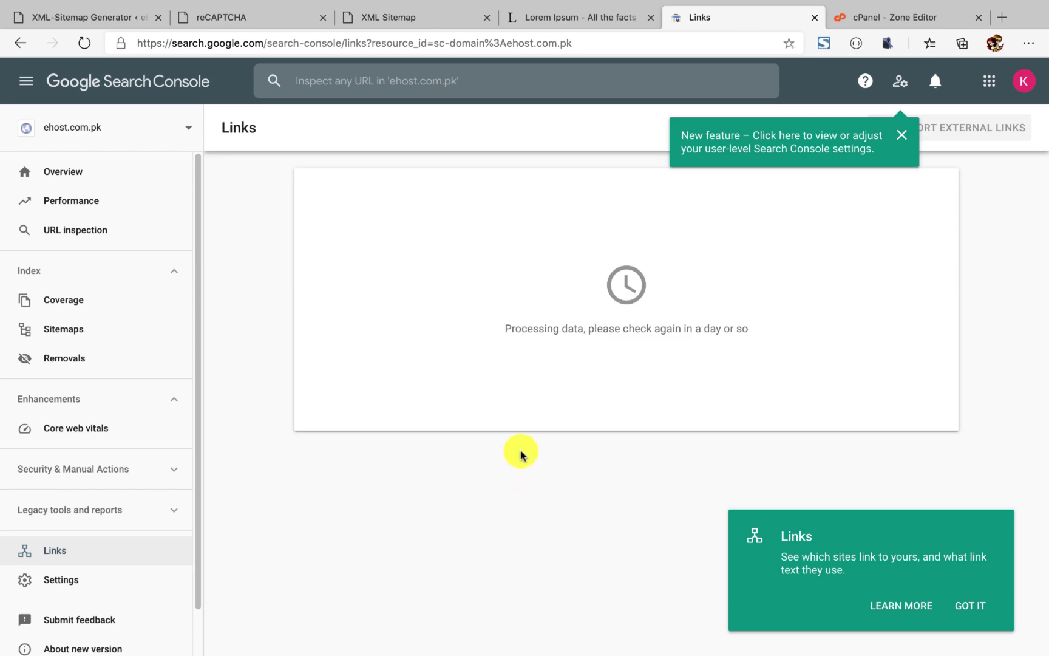
left_click(20, 45)
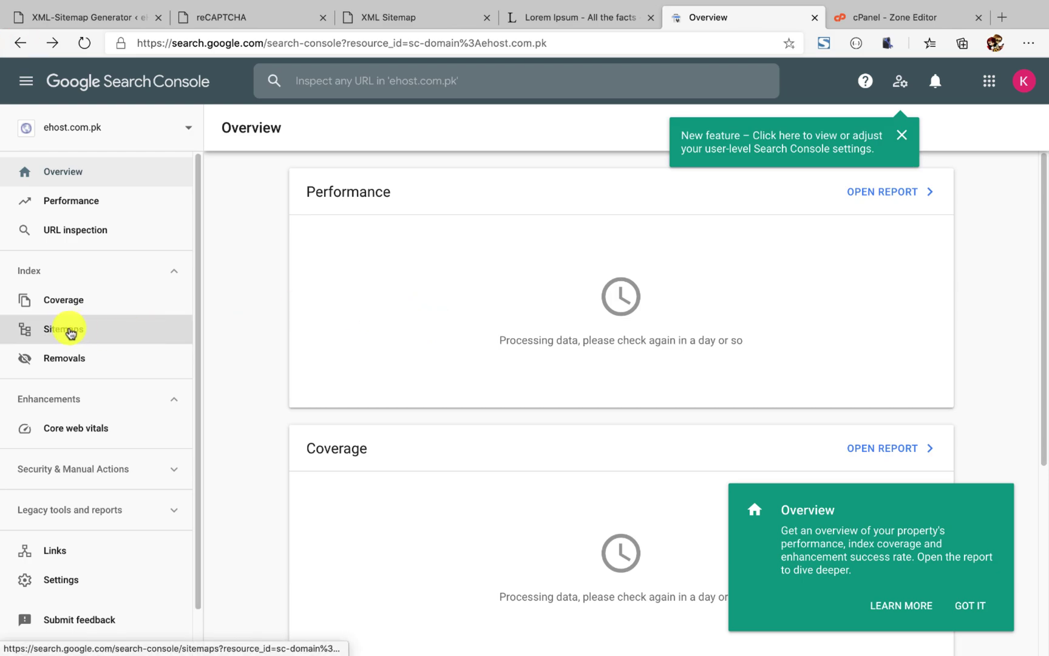
left_click(70, 331)
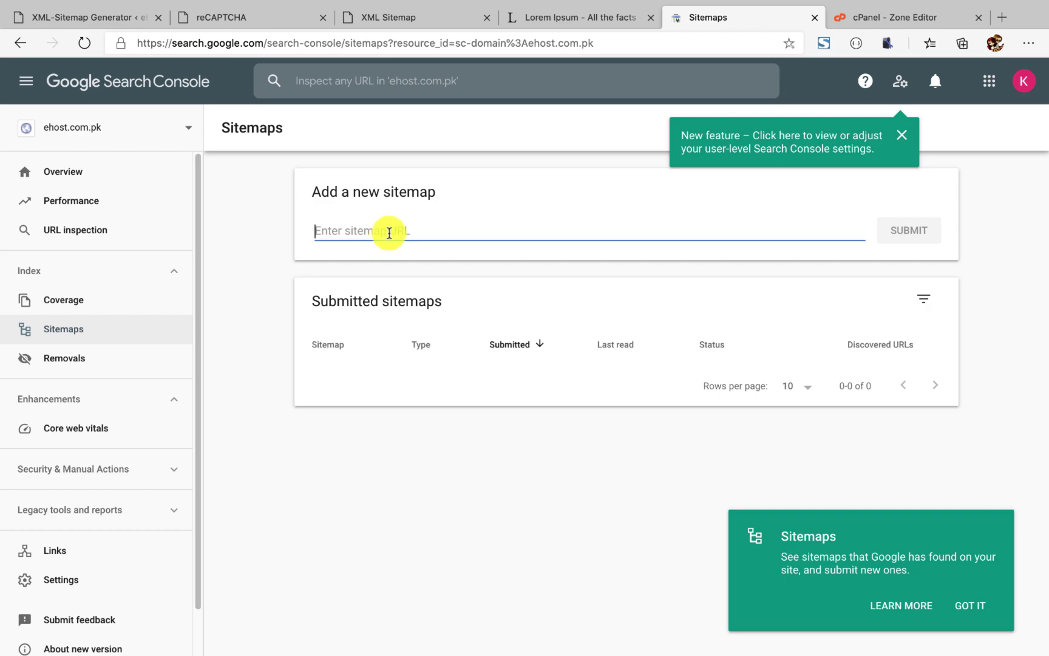
left_click(413, 13)
left_click_drag(357, 43, 97, 46)
key("ctrl+c")
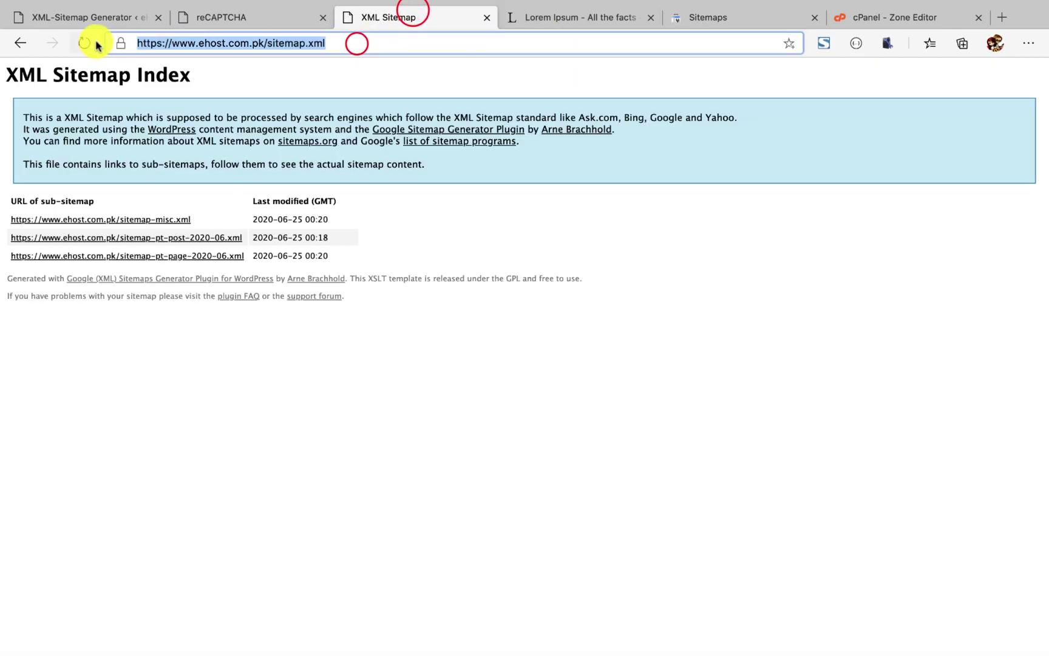
left_click(735, 17)
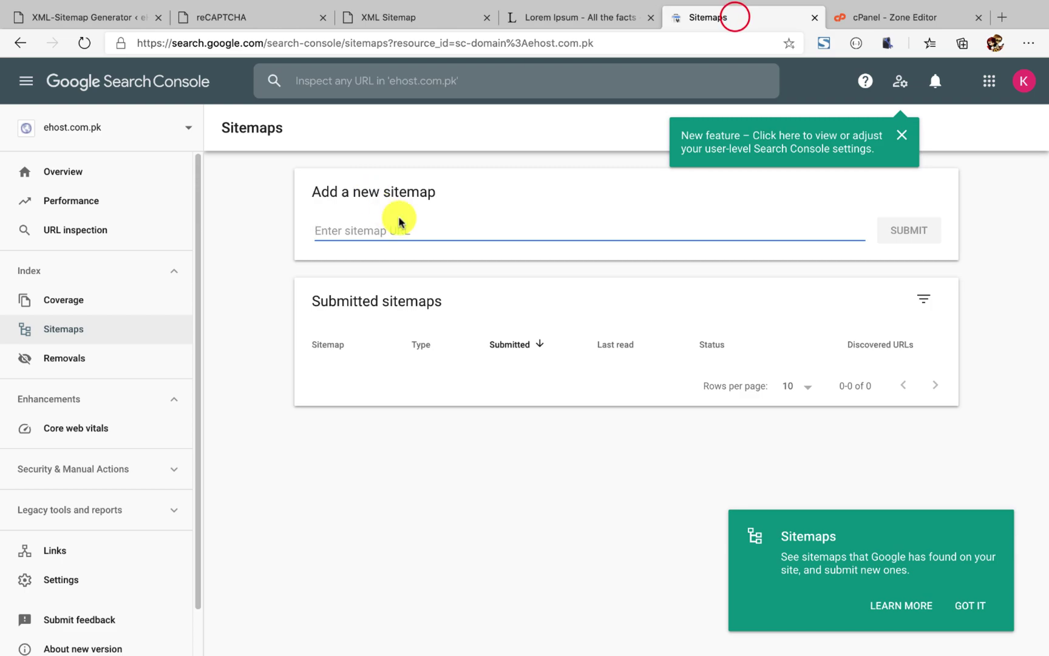
key("ctrl+v")
left_click(881, 233)
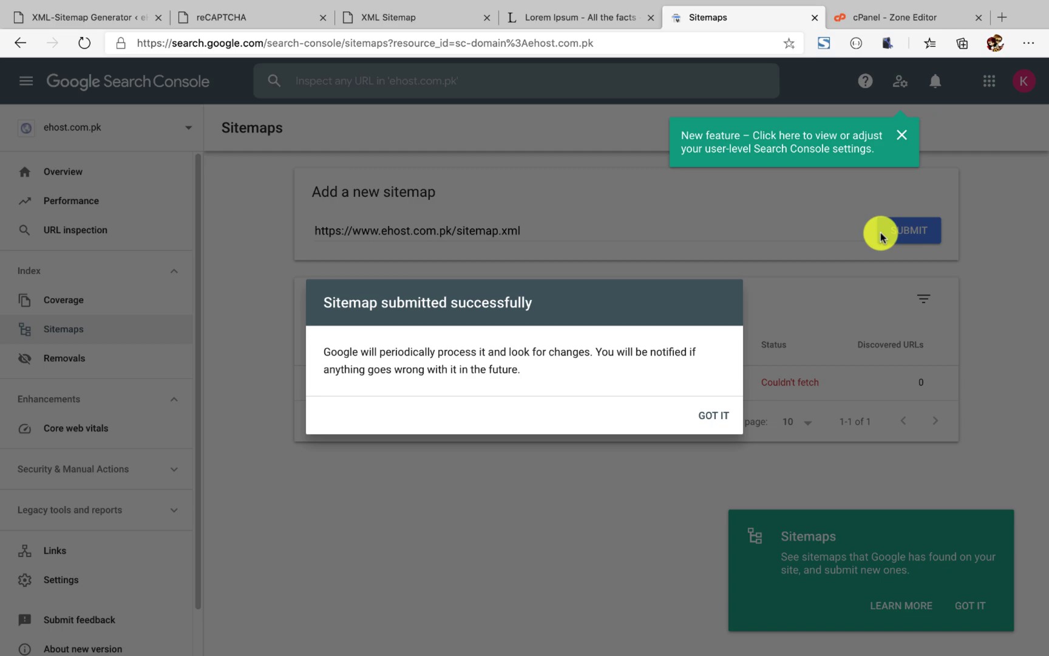
left_click(715, 417)
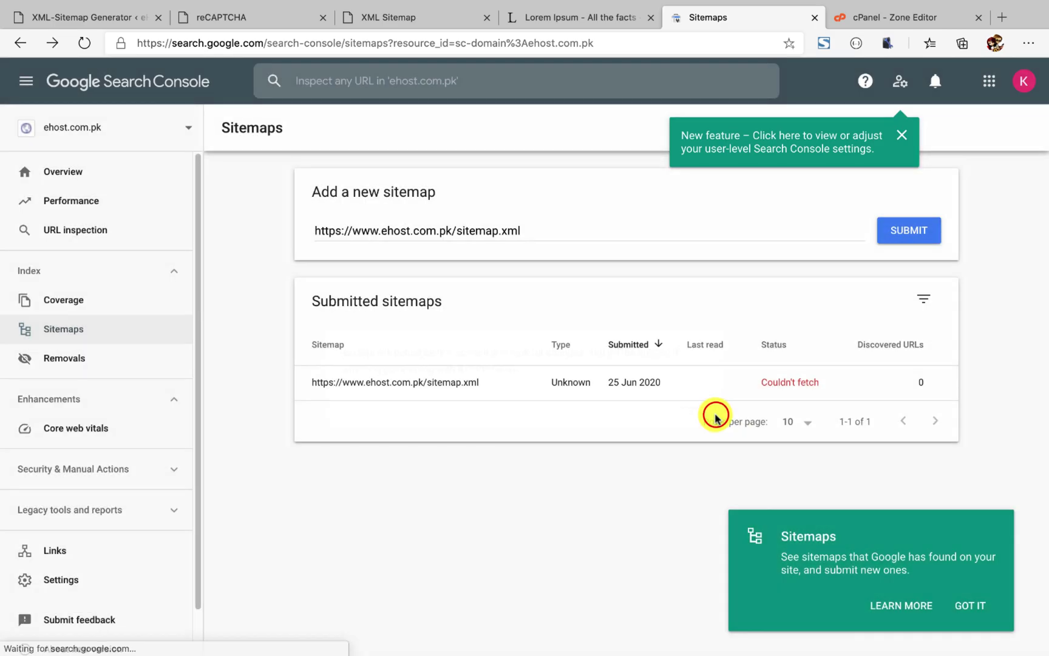
Open the details of the submitted sitemap.xml and check its processing status and discovered URLs.
left_click(786, 382)
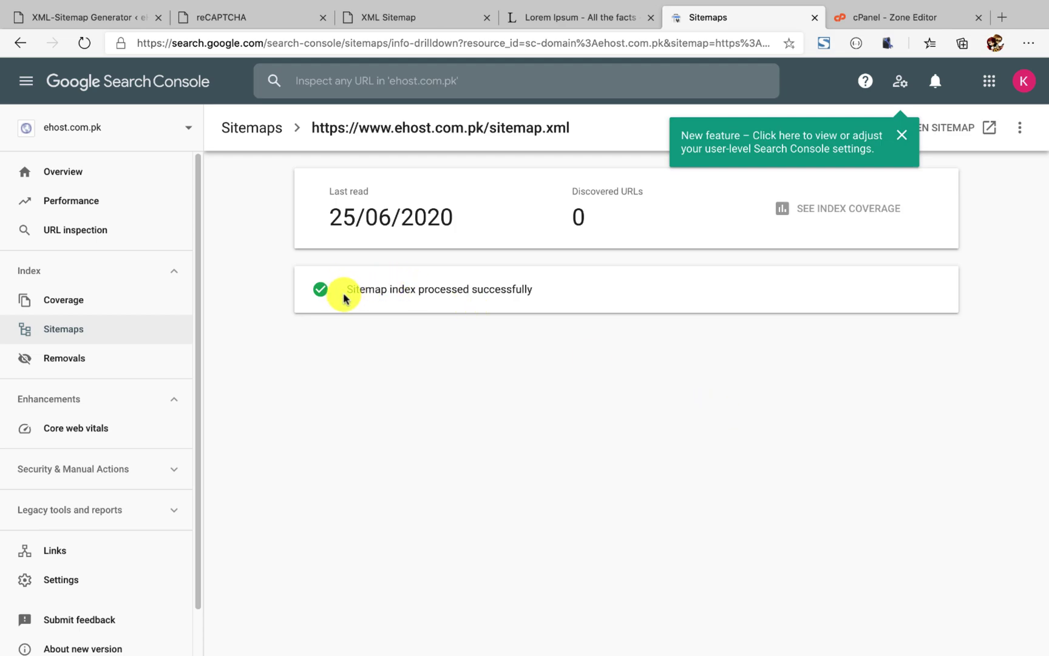
left_click_drag(345, 290, 608, 294)
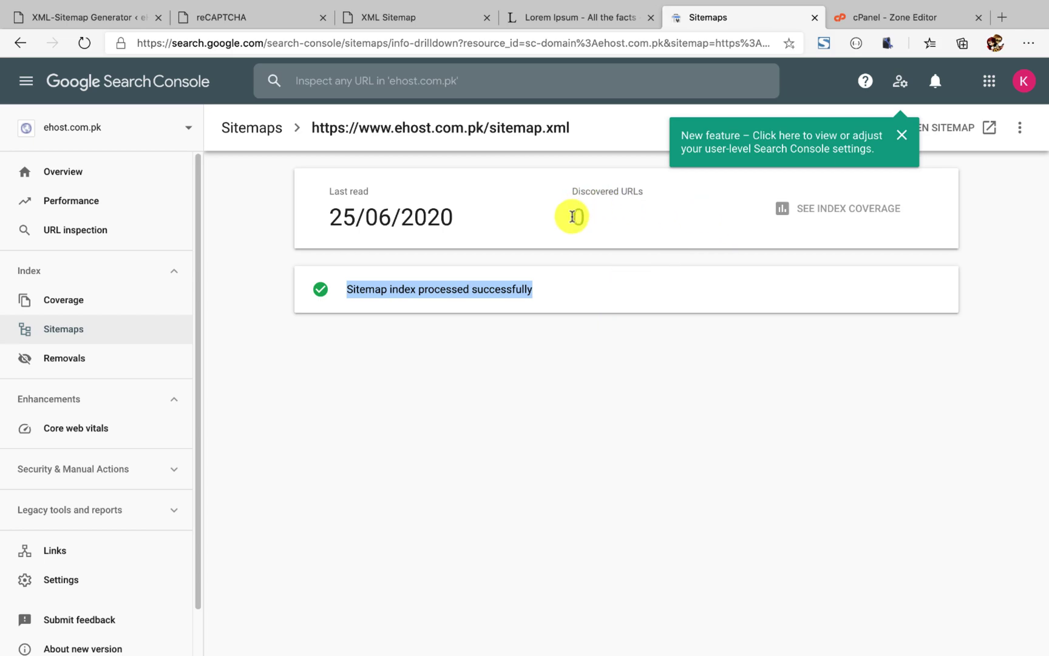
left_click_drag(572, 215, 644, 216)
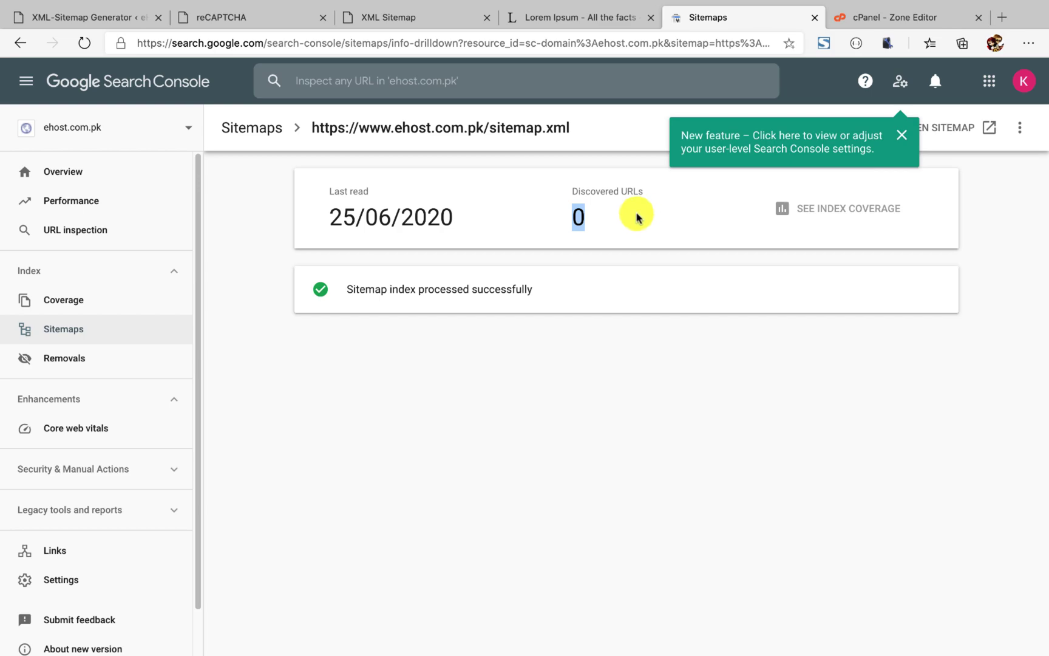
Switch to the WordPress admin, leave the XML sitemap settings for the dashboard and open the installed themes.
left_click(107, 18)
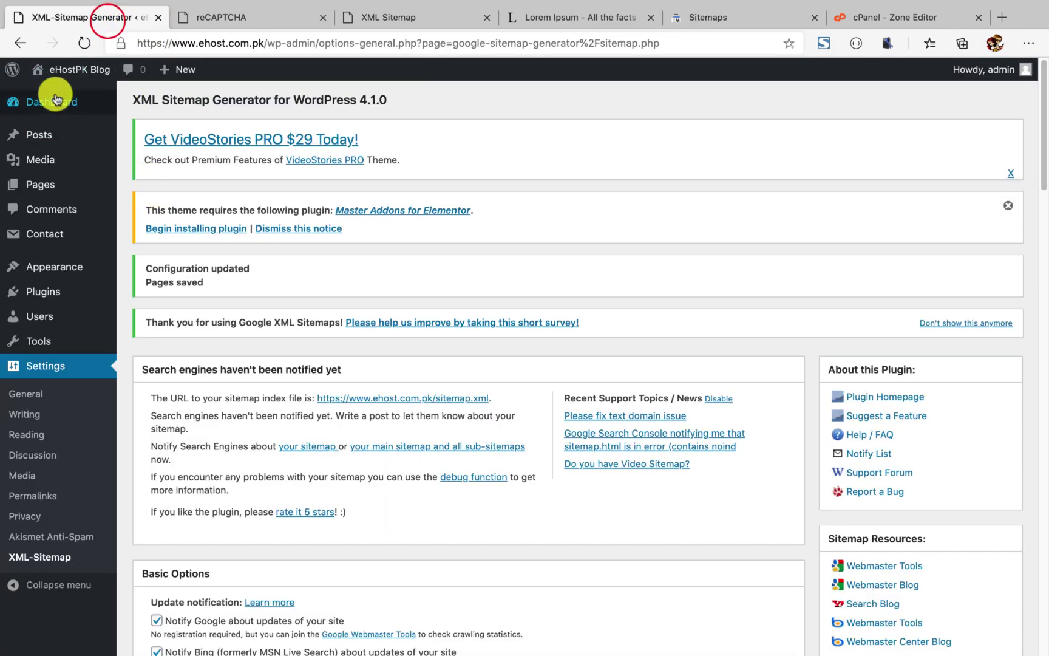
mouse_move(91, 101)
left_click(144, 105)
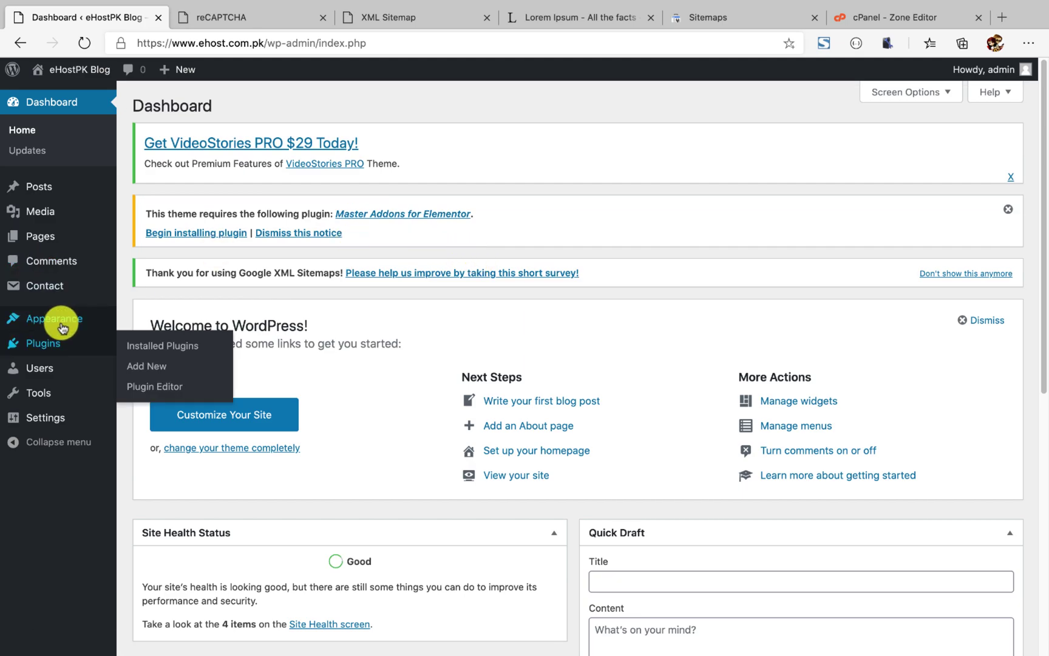
mouse_move(55, 318)
left_click(150, 323)
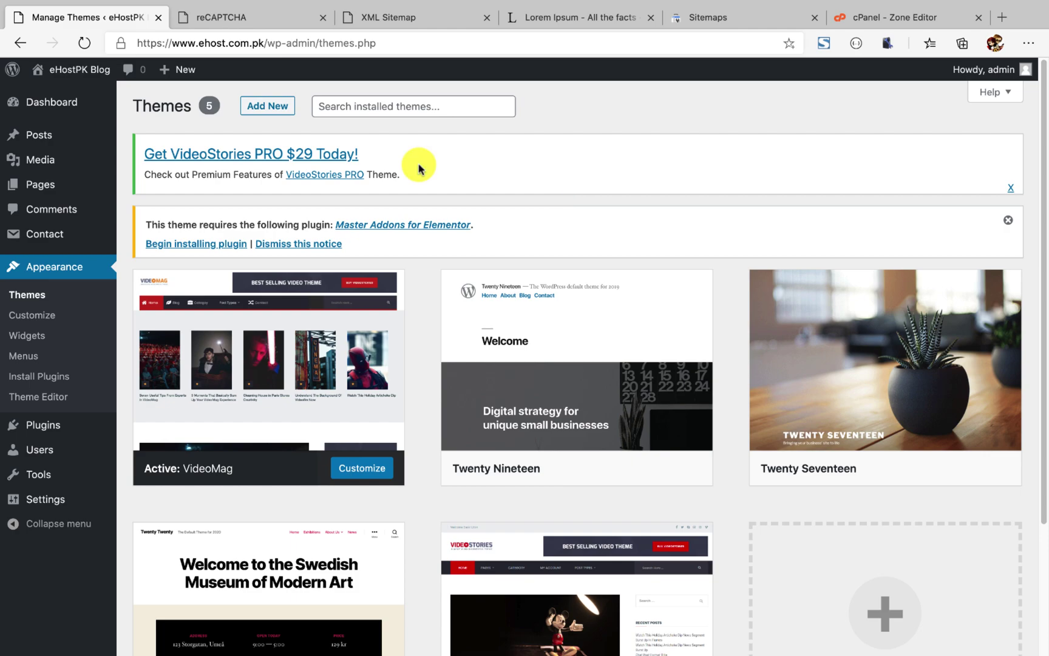
Upload sahifa.zip from the Sahifa-Theme folder as a new theme, install it and activate it.
left_click(252, 105)
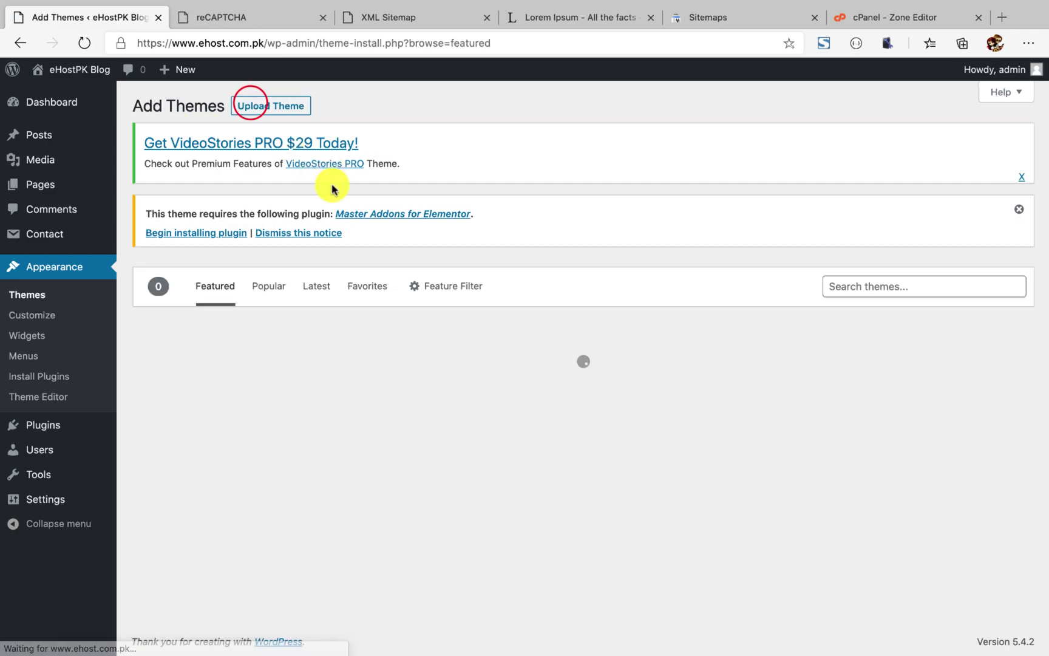
left_click(279, 109)
left_click(480, 377)
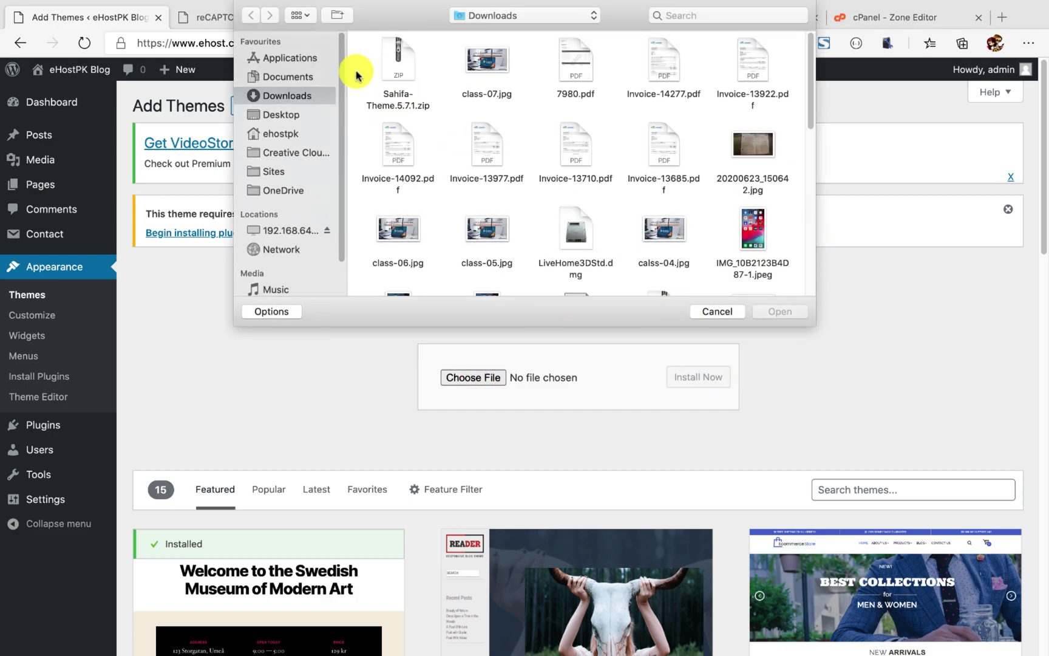
scroll(703, 145, "down", 10)
double_click(396, 237)
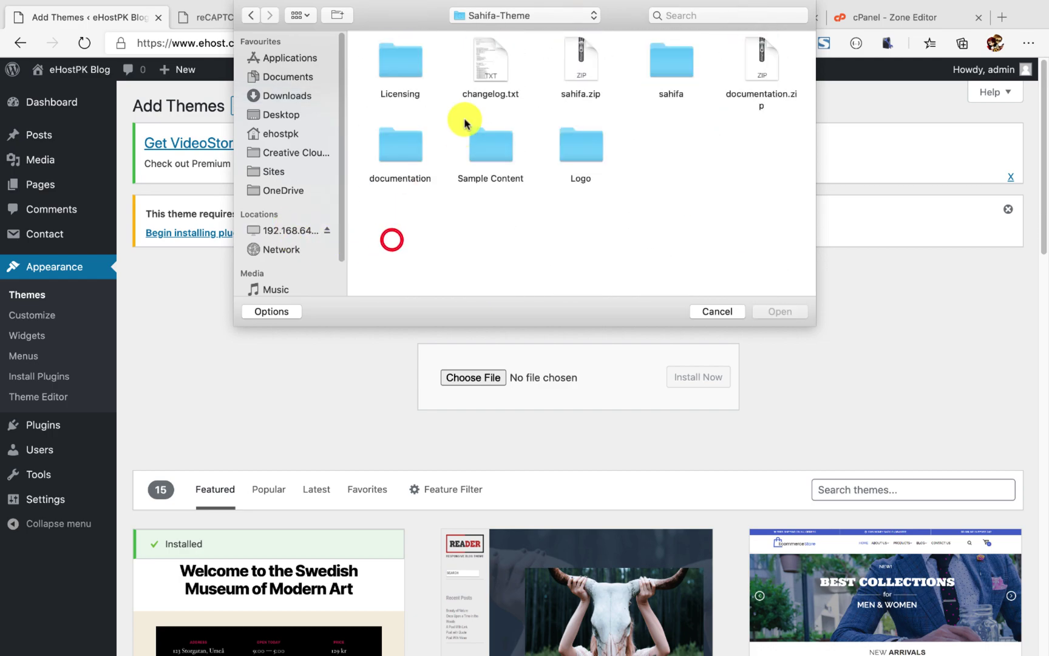
left_click(587, 78)
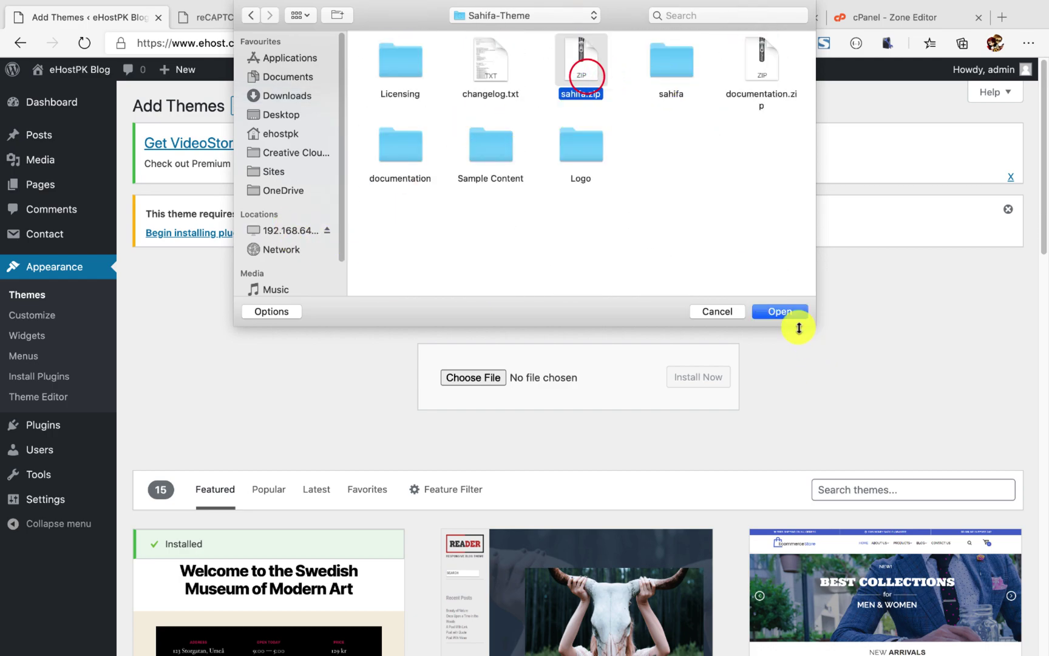
left_click(789, 312)
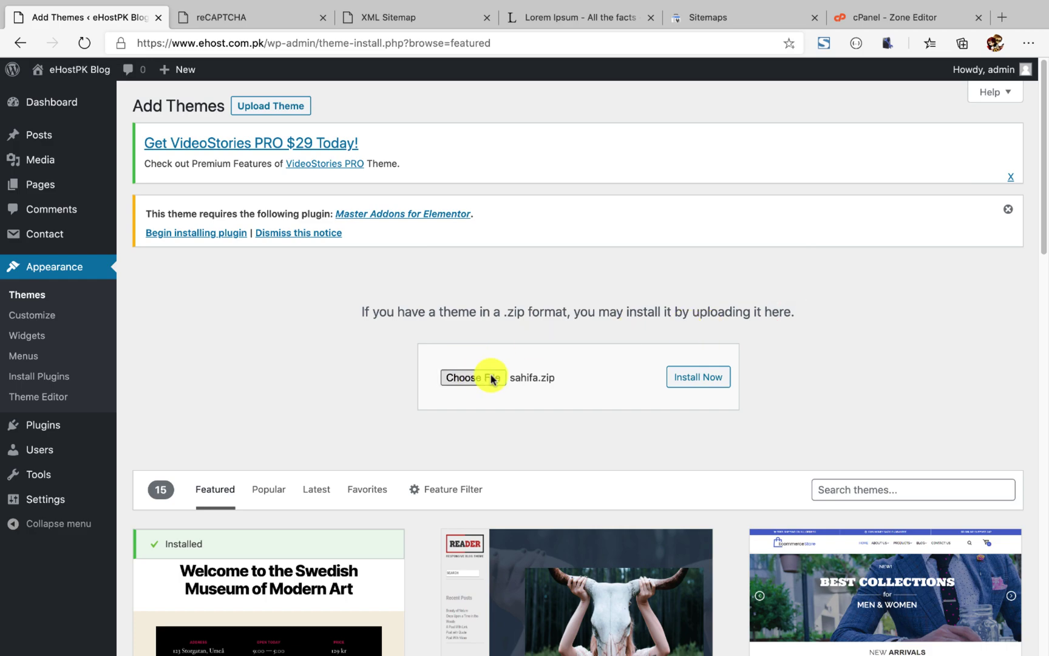
left_click(696, 377)
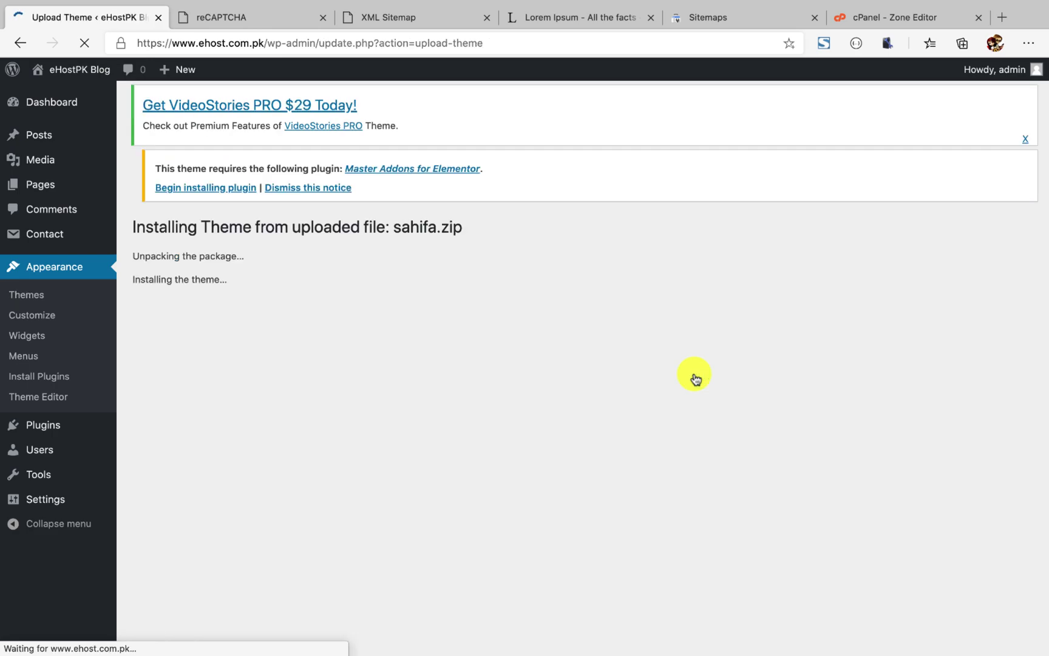
left_click(214, 326)
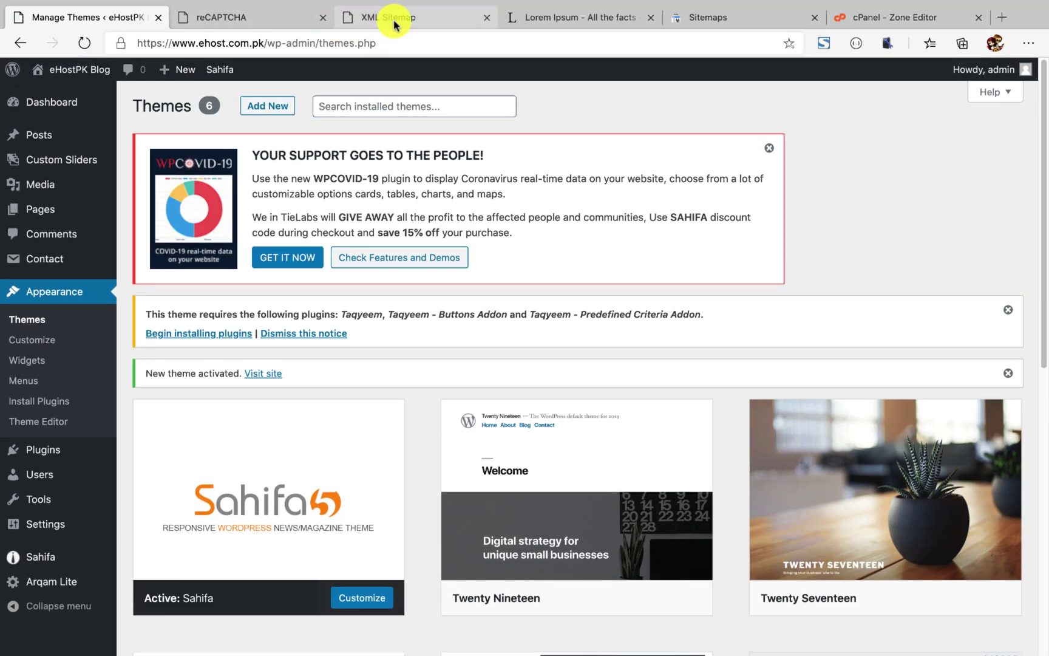
left_click(393, 18)
left_click_drag(268, 43, 398, 43)
key("BackSpace")
key("Return")
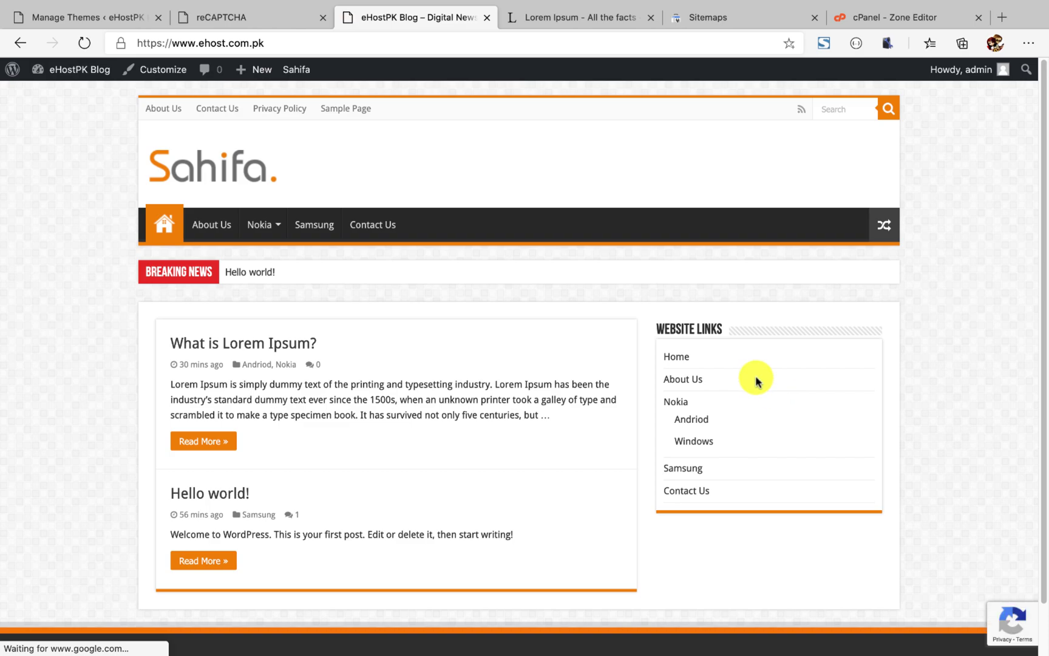
scroll(754, 374, "down", 2)
scroll(481, 369, "up", 2)
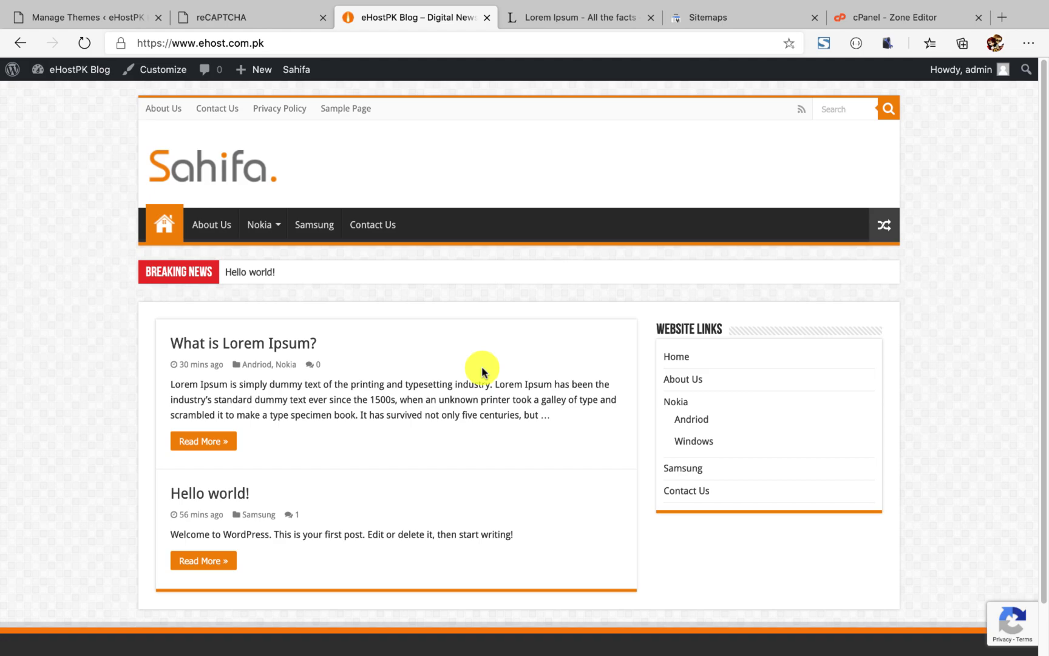
scroll(481, 371, "down", 2)
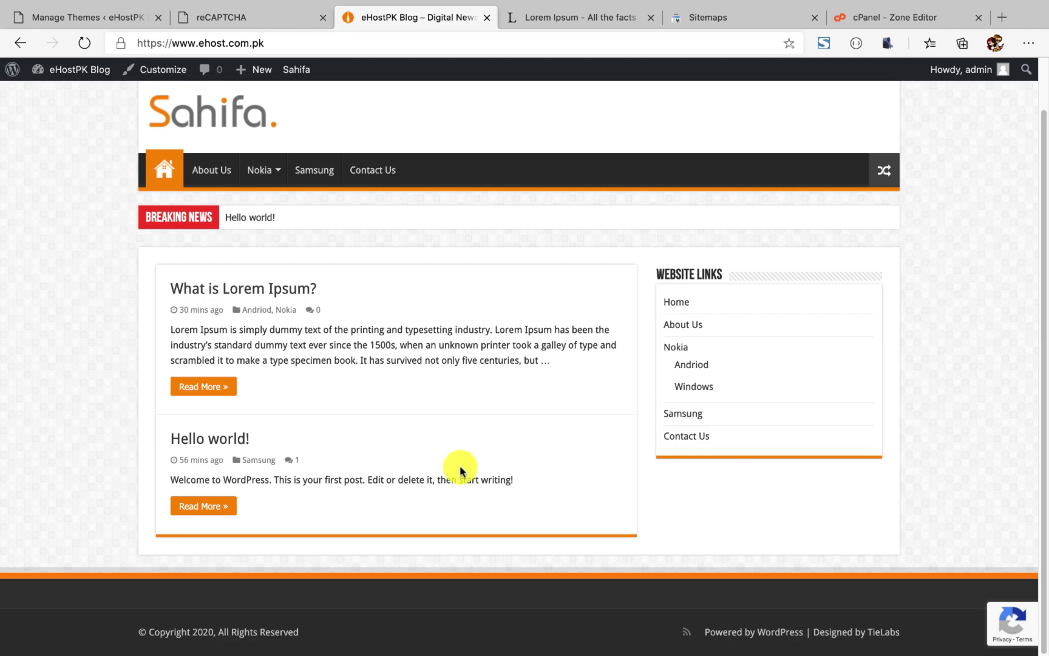
scroll(453, 494, "up", 2)
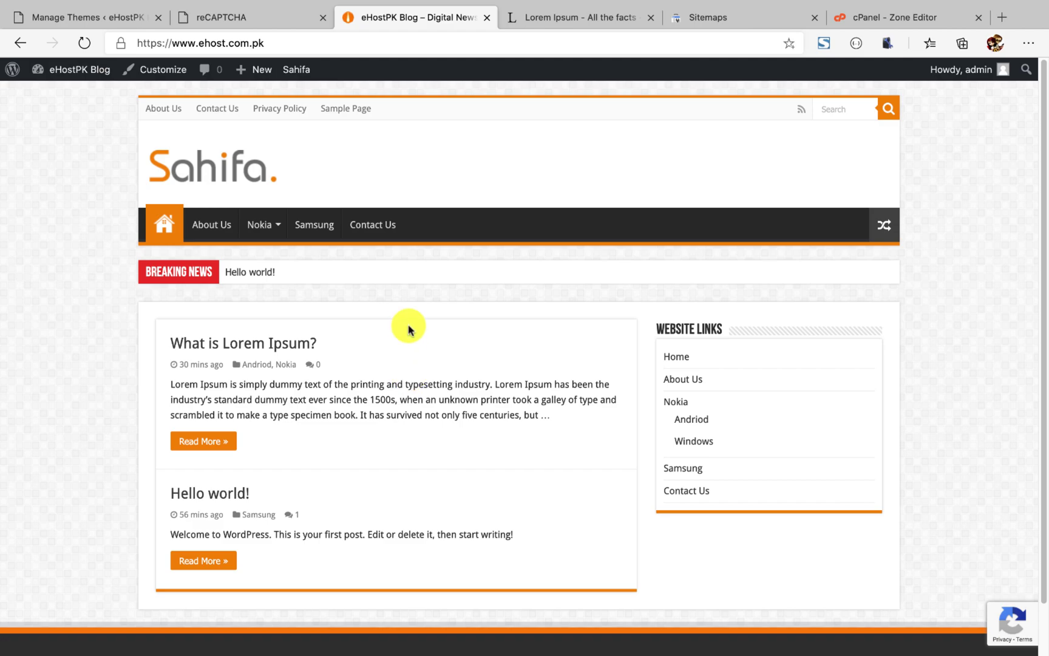
Return to the WordPress admin and open the Sahifa theme settings.
left_click(96, 17)
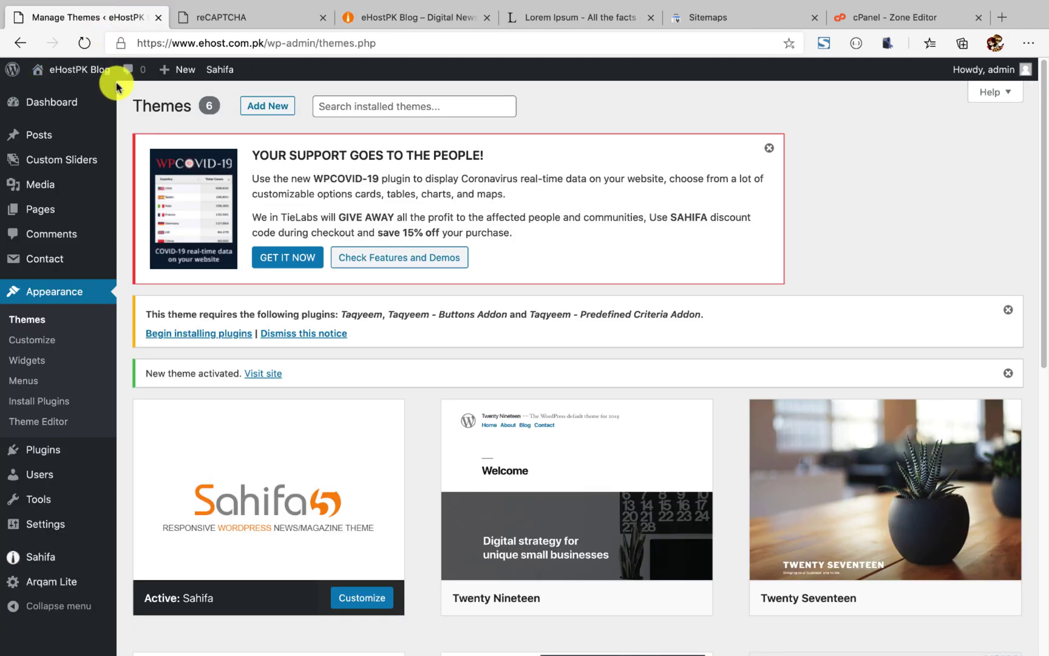
scroll(176, 405, "down", 1)
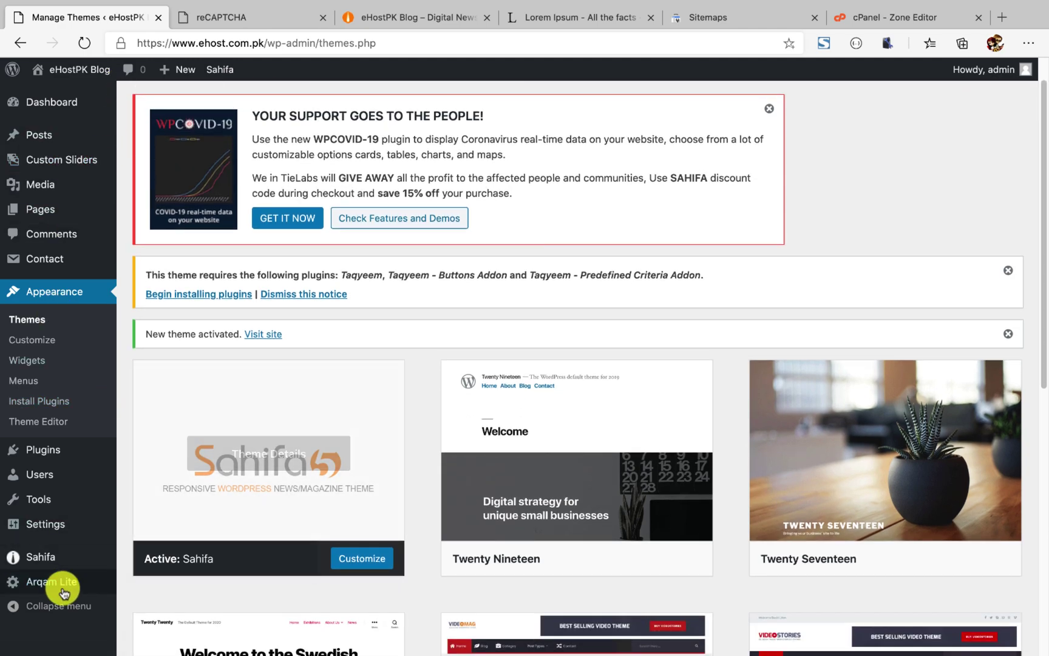
left_click(43, 562)
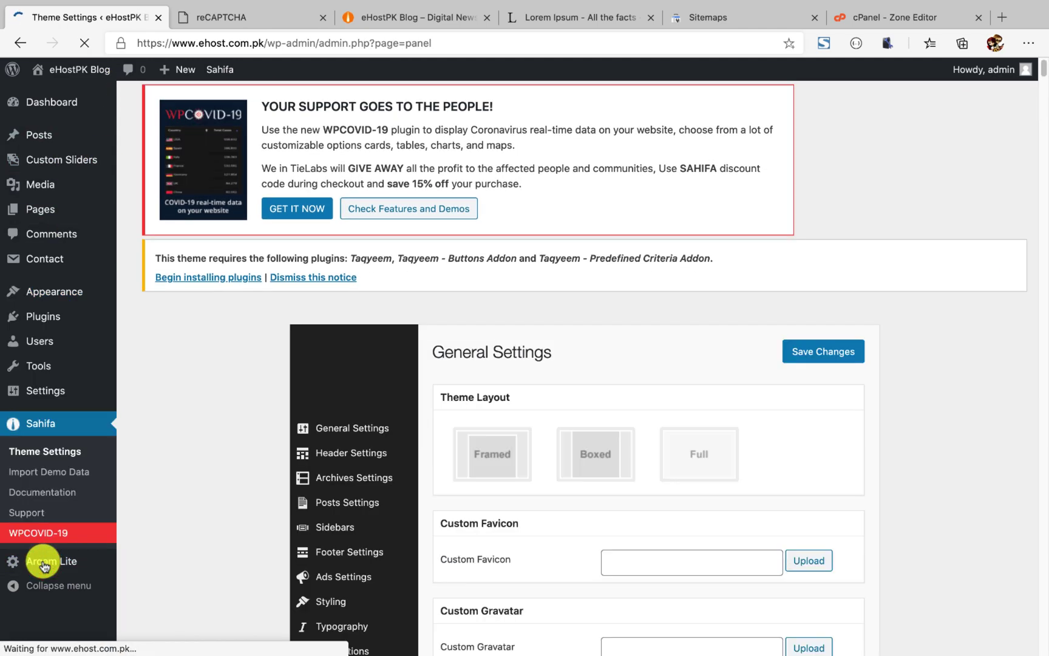
scroll(224, 366, "down", 3)
scroll(224, 366, "down", 2)
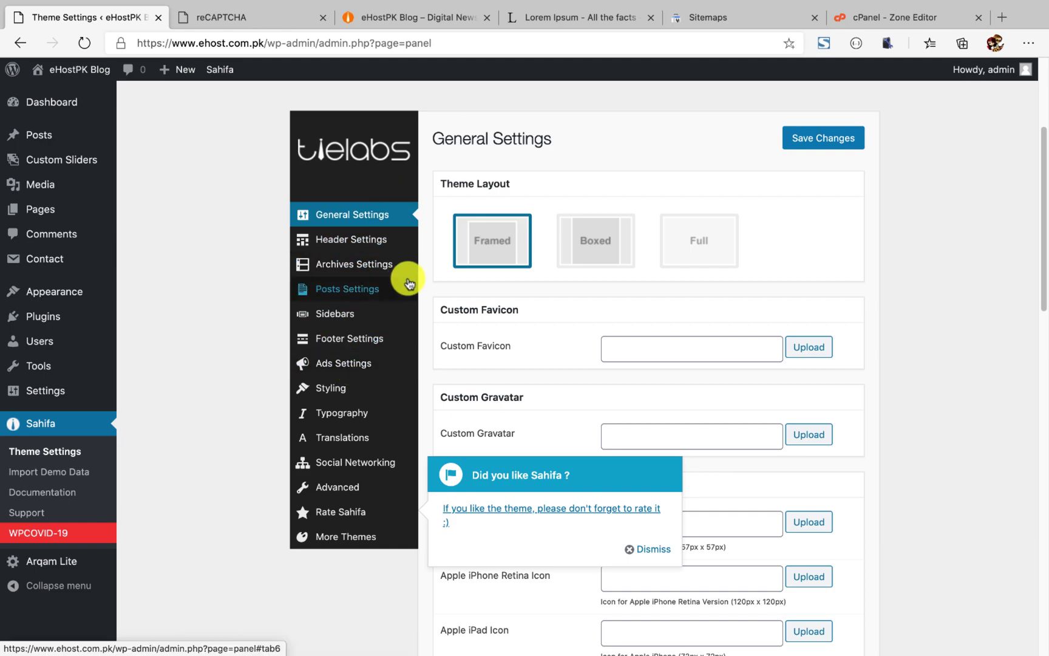
Look through the header, archives, posts and sidebar settings of the Sahifa theme and dismiss the theme rating prompt.
left_click(370, 237)
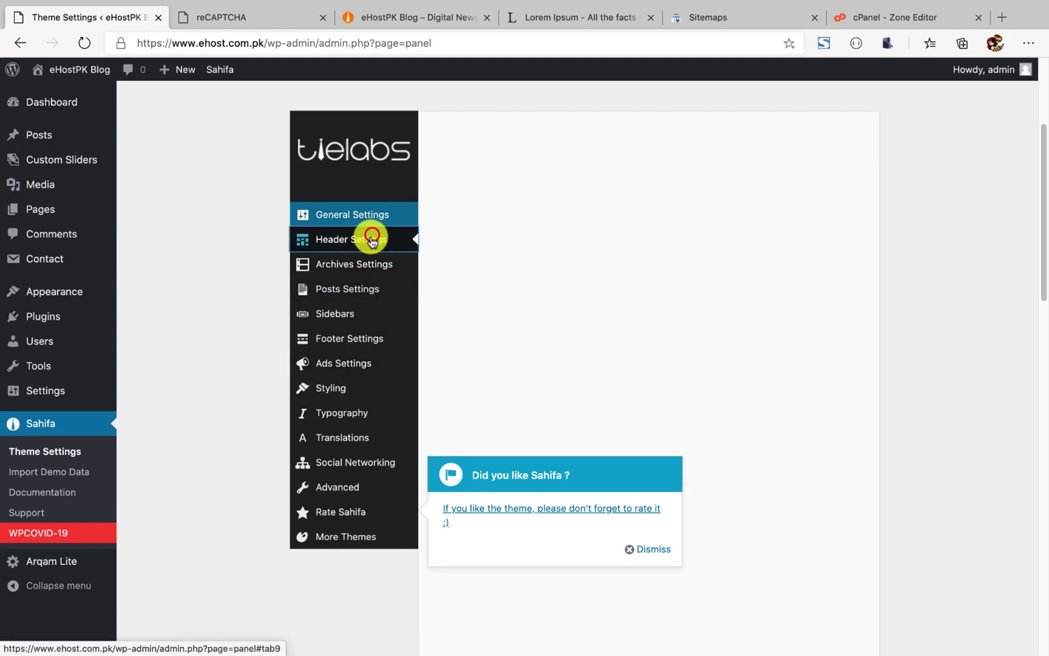
left_click(370, 267)
left_click(362, 289)
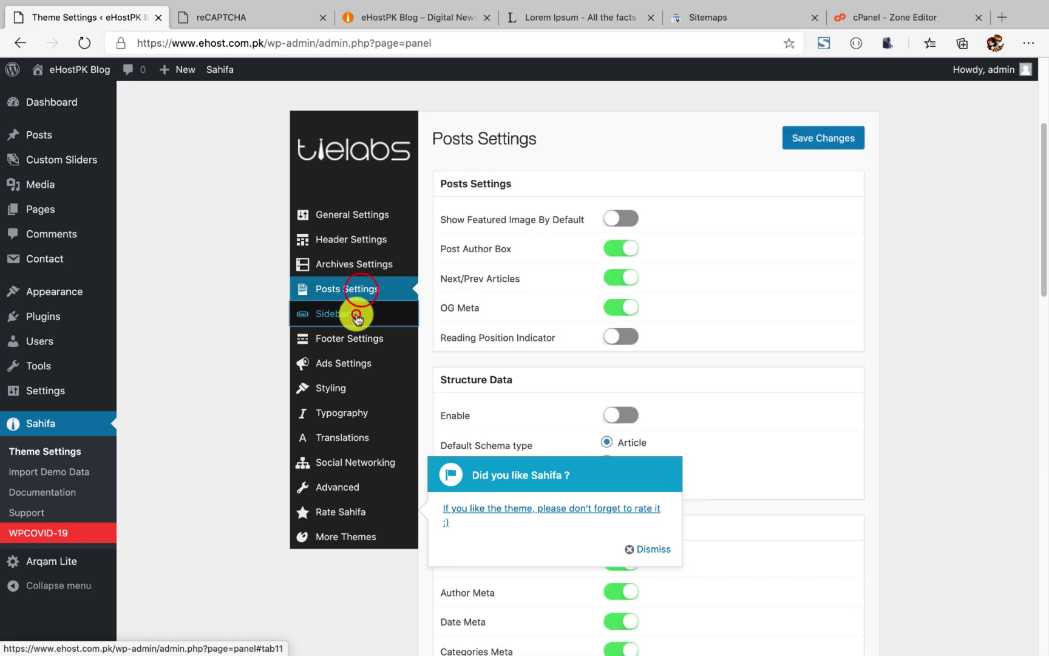
left_click(355, 313)
scroll(364, 298, "down", 2)
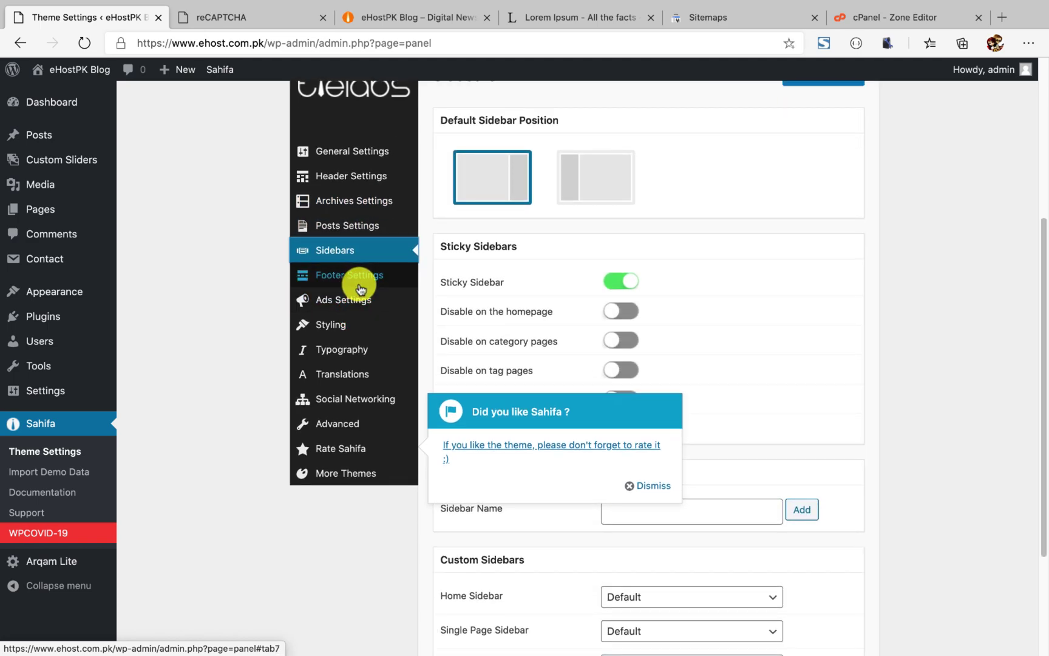
left_click(639, 484)
scroll(508, 446, "up", 3)
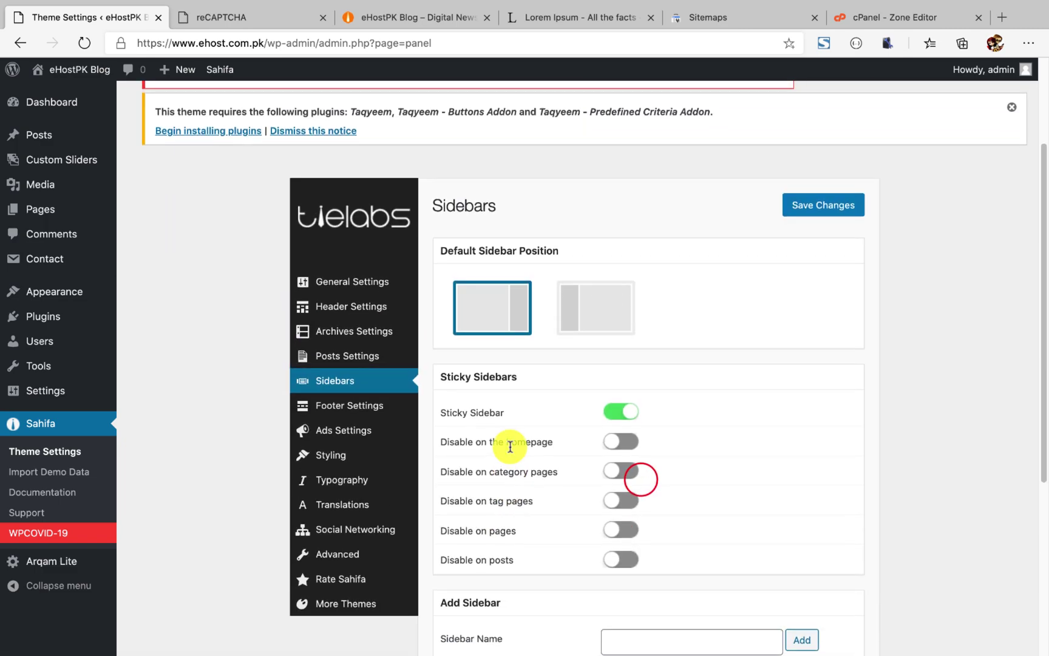